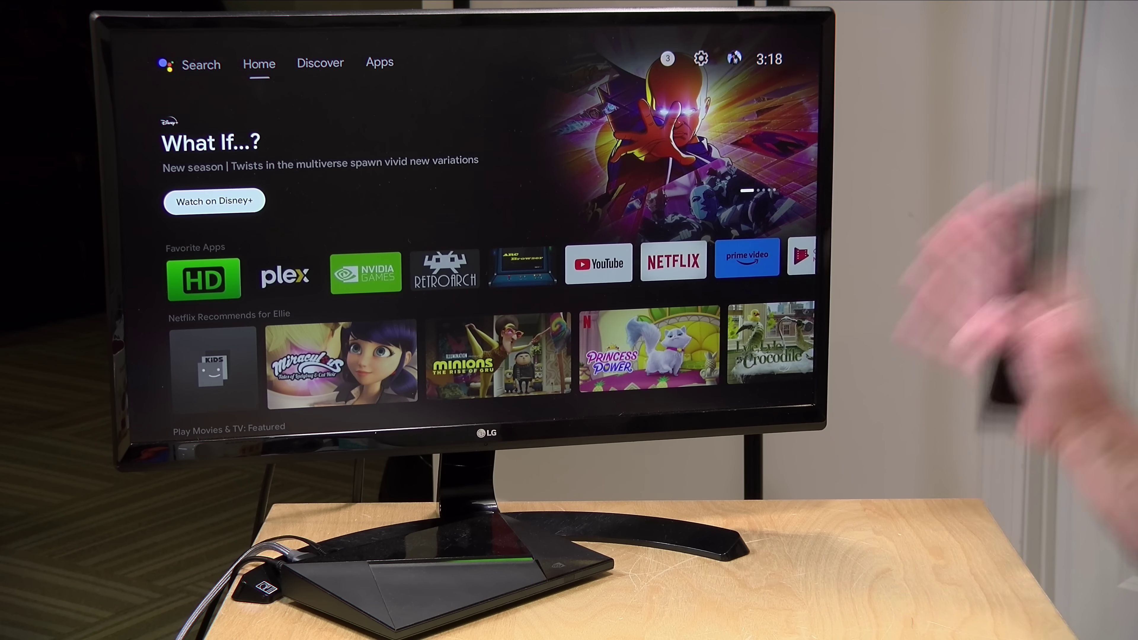
- Browse the Favorites and TV Apps rows, ending back on Apple TV in Favorites
{"action": "key", "text": "Down"}
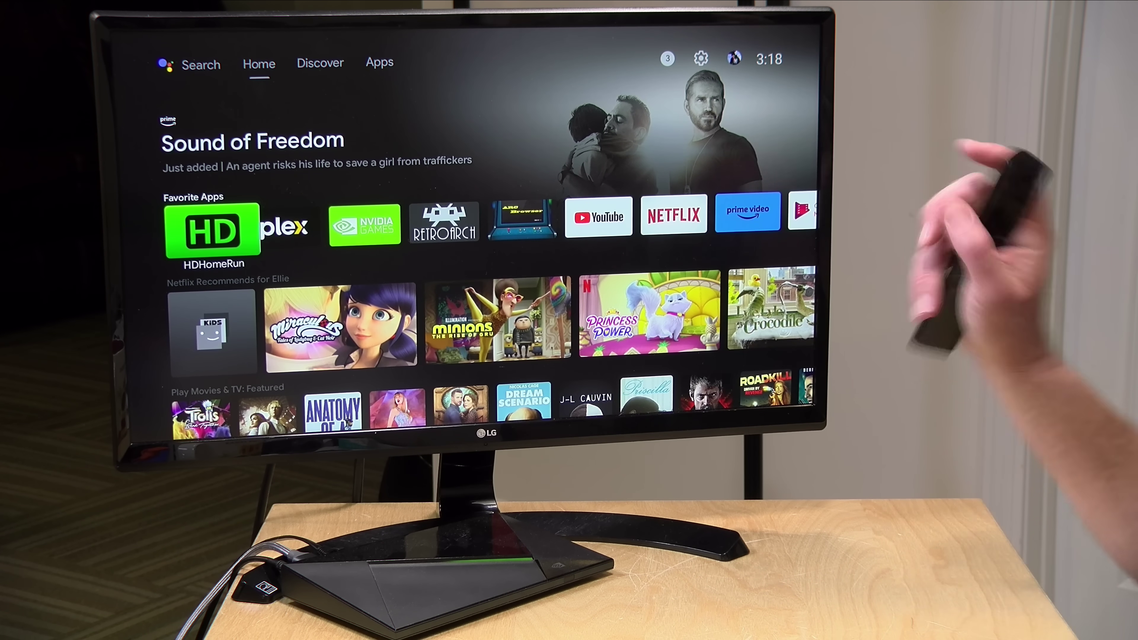
{"action": "key", "text": "Up"}
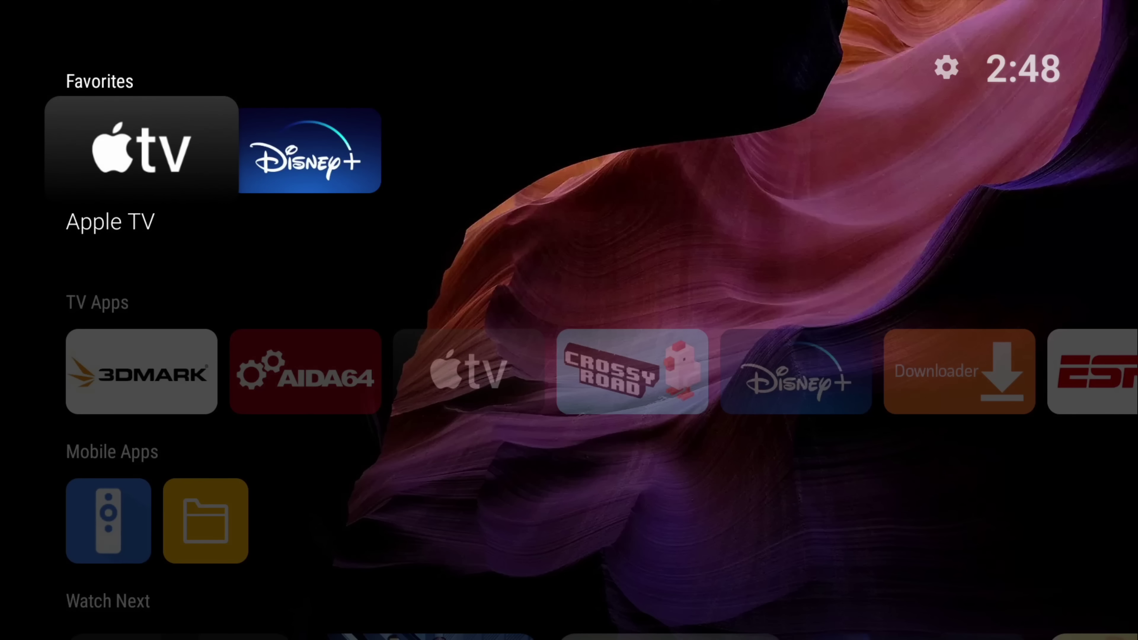
{"action": "key", "text": "Down"}
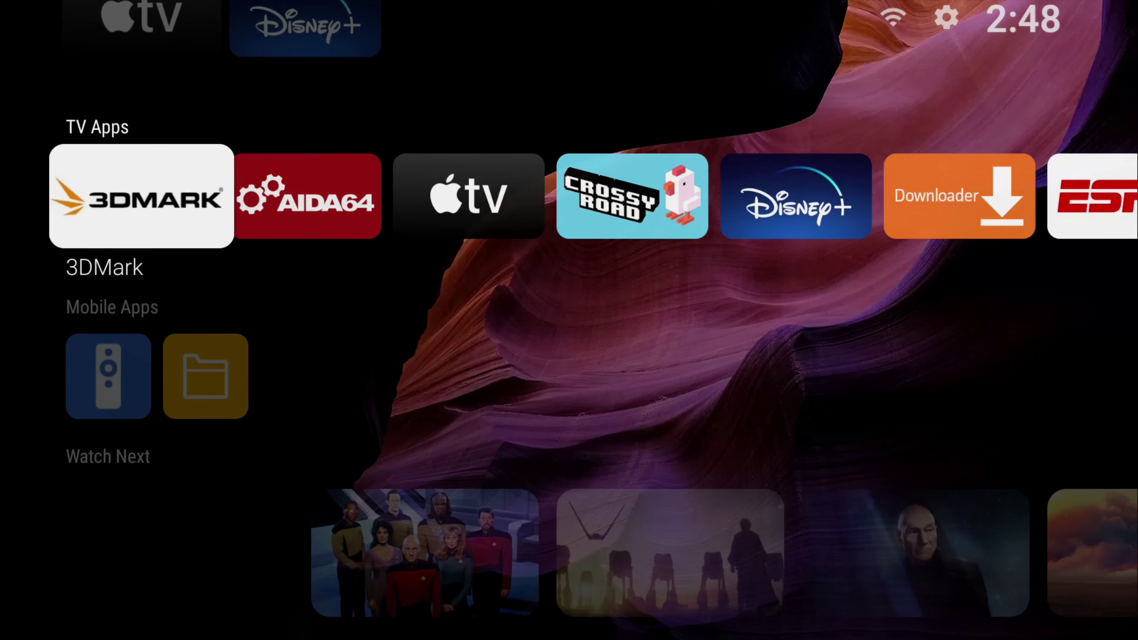
{"action": "key", "text": "Right"}
{"action": "key", "text": "Right"}
{"action": "key", "text": "Right"}
{"action": "key", "text": "Right"}
{"action": "key", "text": "Right"}
{"action": "key", "text": "Right"}
{"action": "key", "text": "Right"}
{"action": "key", "text": "Right"}
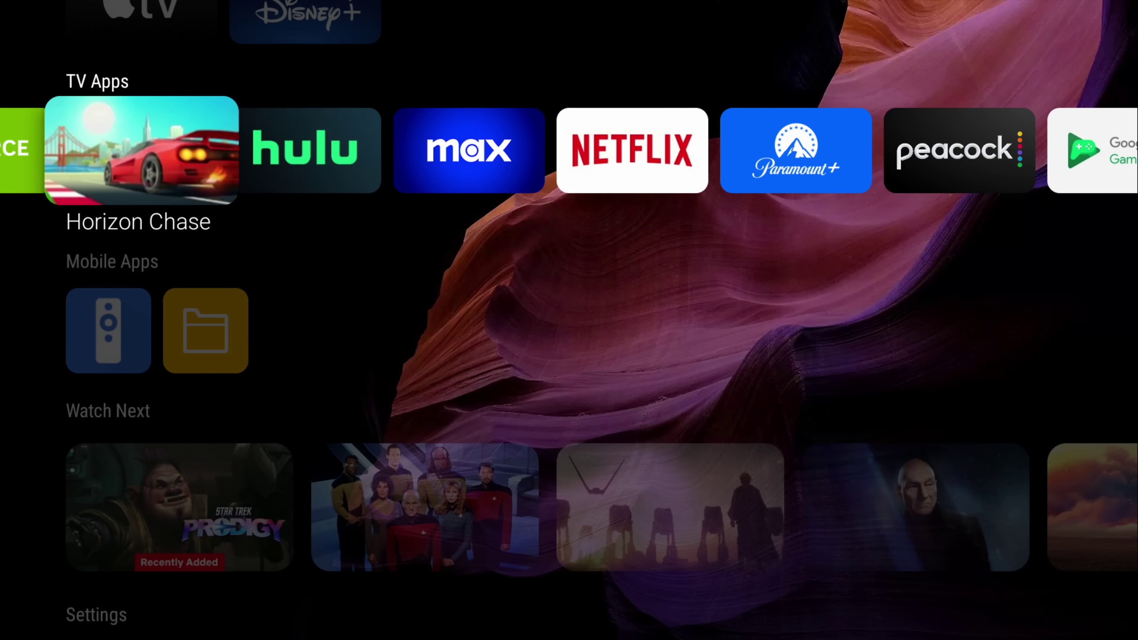
{"action": "key", "text": "Up"}
{"action": "key", "text": "Right"}
{"action": "key", "text": "Left"}
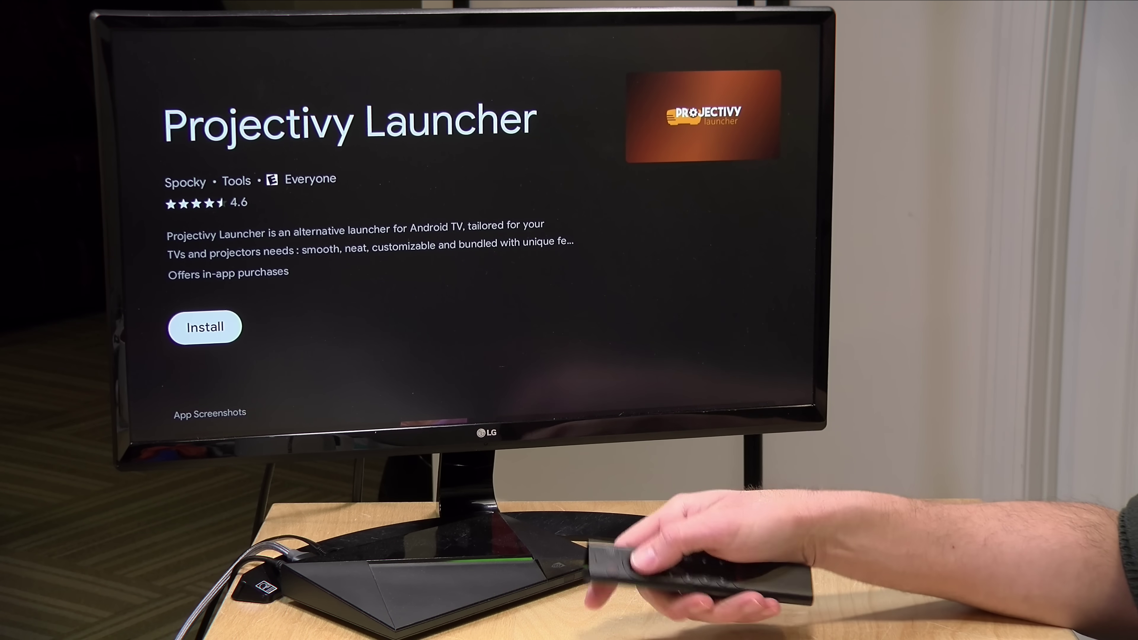
- Install Projectivy Launcher from the Play Store, open it, and advance past the Welcome page
{"action": "key", "text": "Return"}
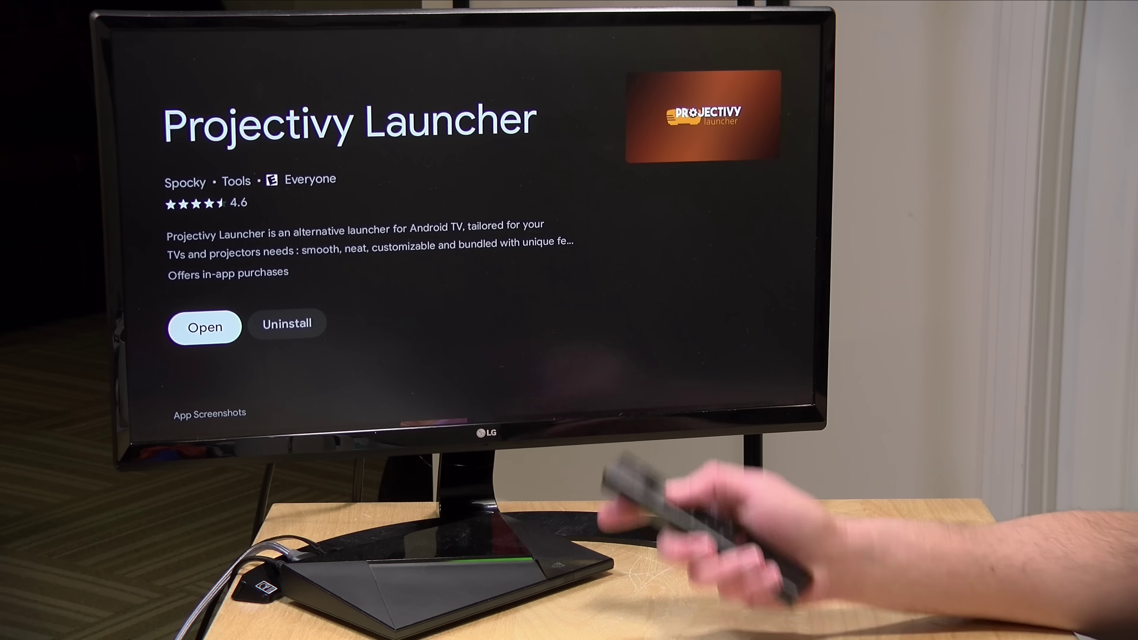
{"action": "key", "text": "Up"}
{"action": "key", "text": "Down"}
{"action": "key", "text": "Return"}
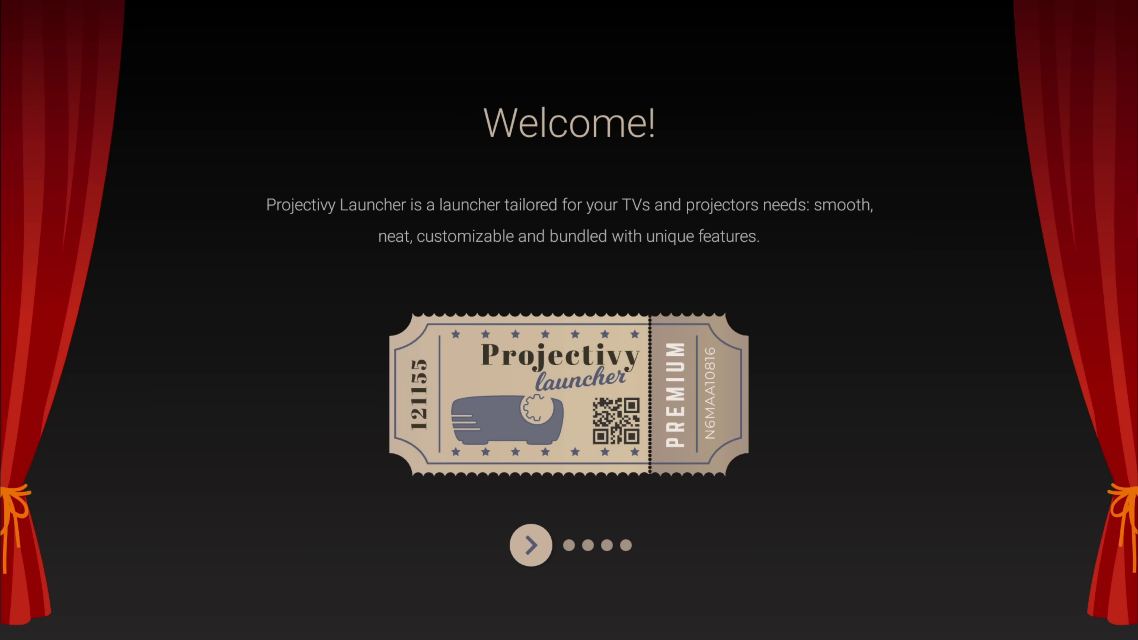
{"action": "key", "text": "Return"}
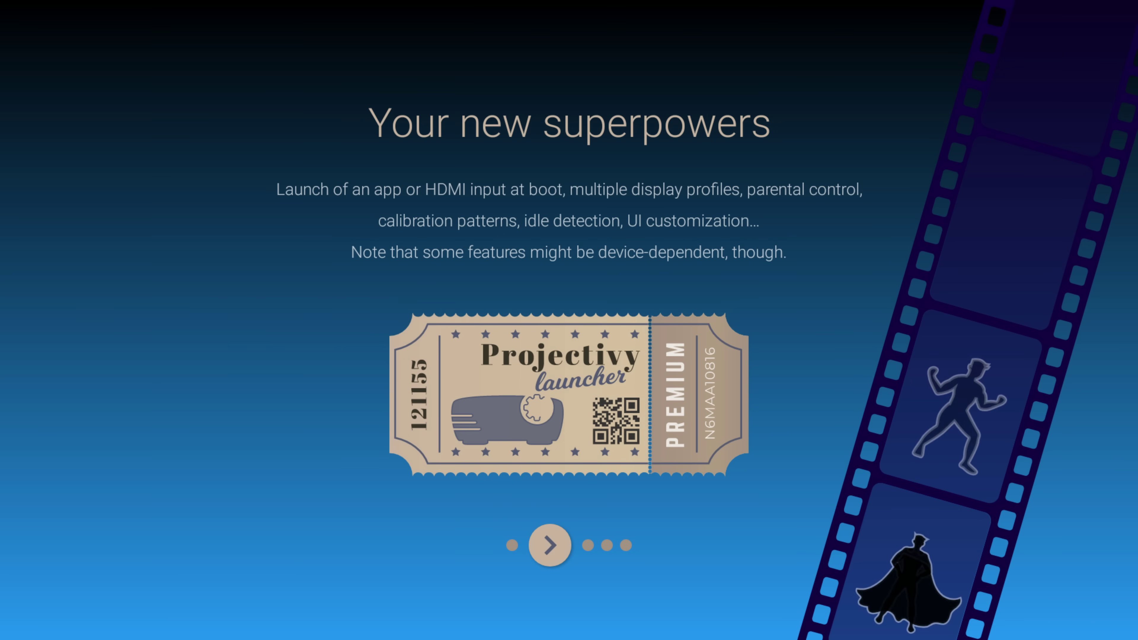
- Step through onboarding, allow TV listings access, agree to crash reporting, and get started
{"action": "key", "text": "Return"}
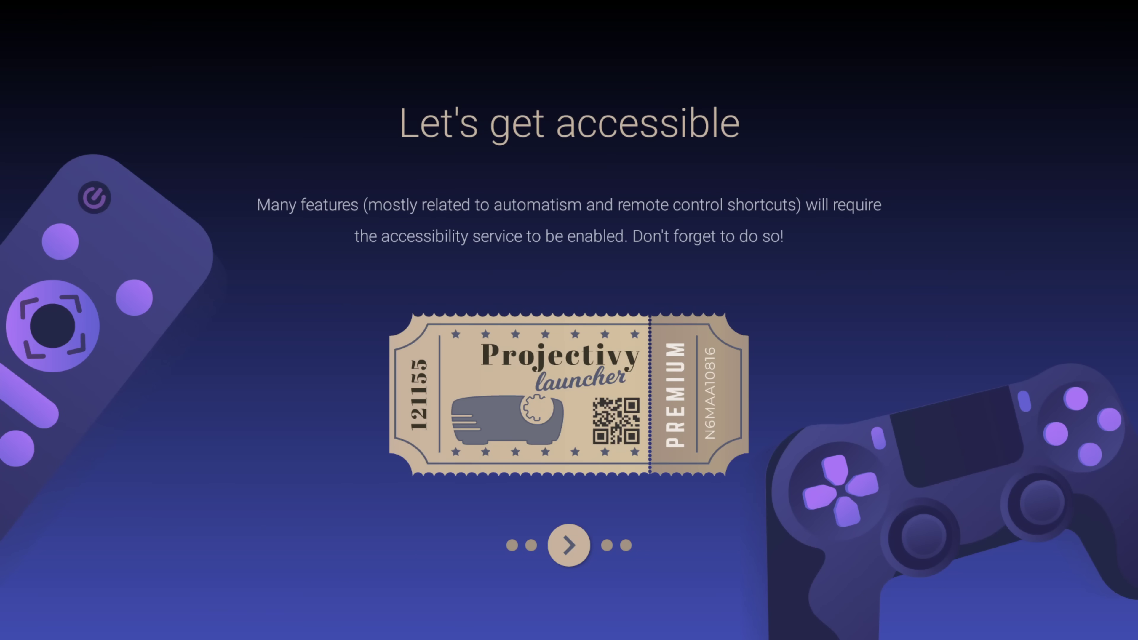
{"action": "key", "text": "Return"}
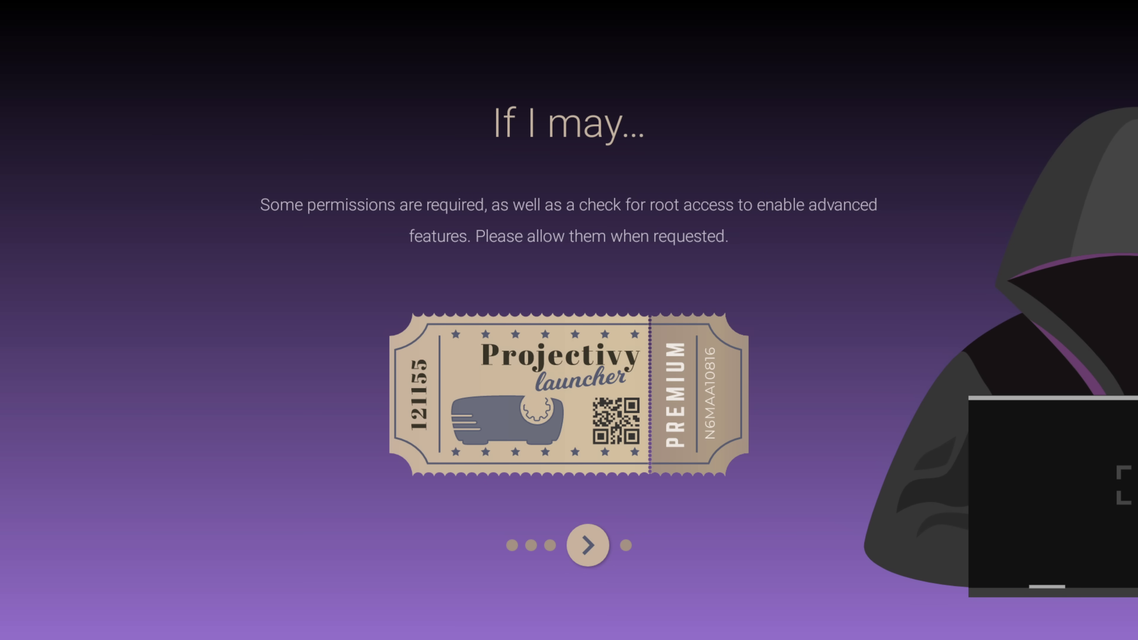
{"action": "key", "text": "Return"}
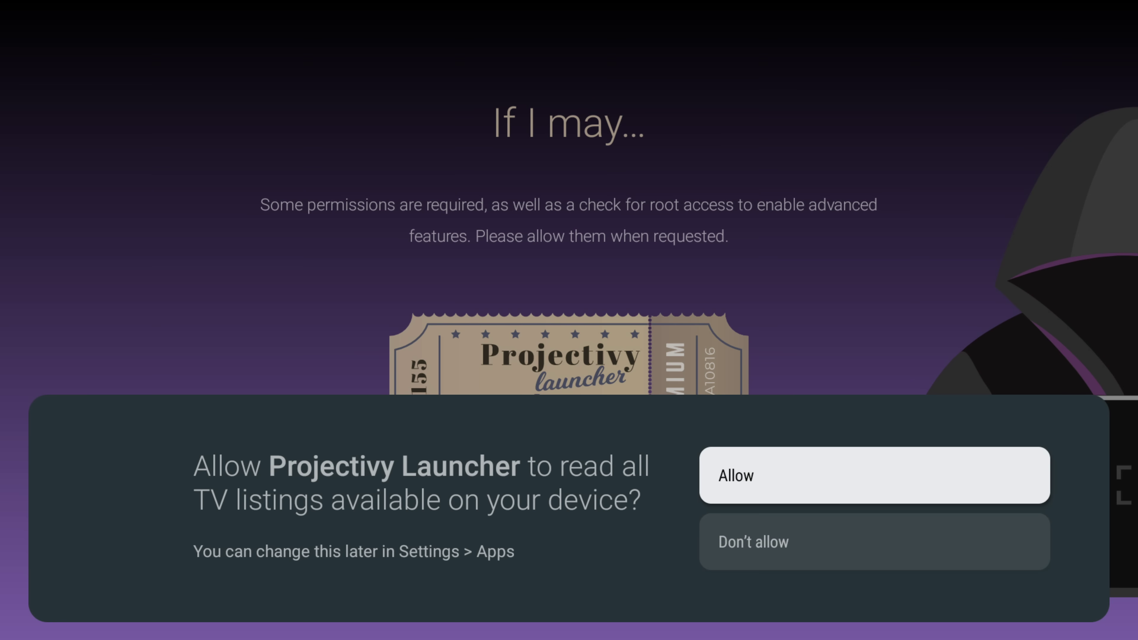
{"action": "key", "text": "Return"}
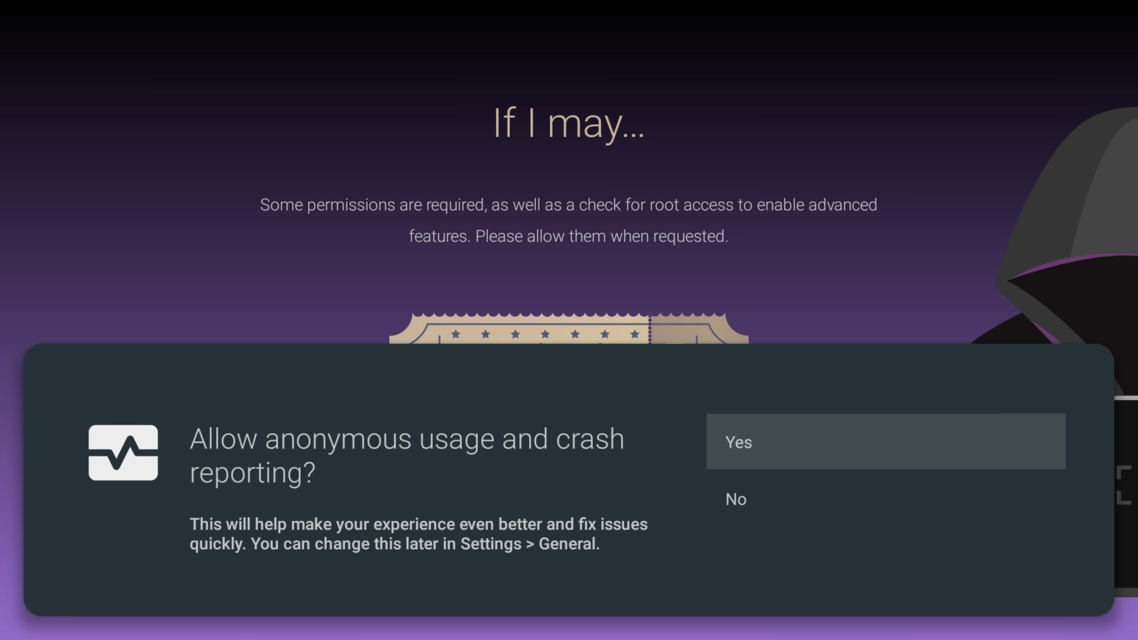
{"action": "key", "text": "Down"}
{"action": "key", "text": "Up"}
{"action": "key", "text": "Return"}
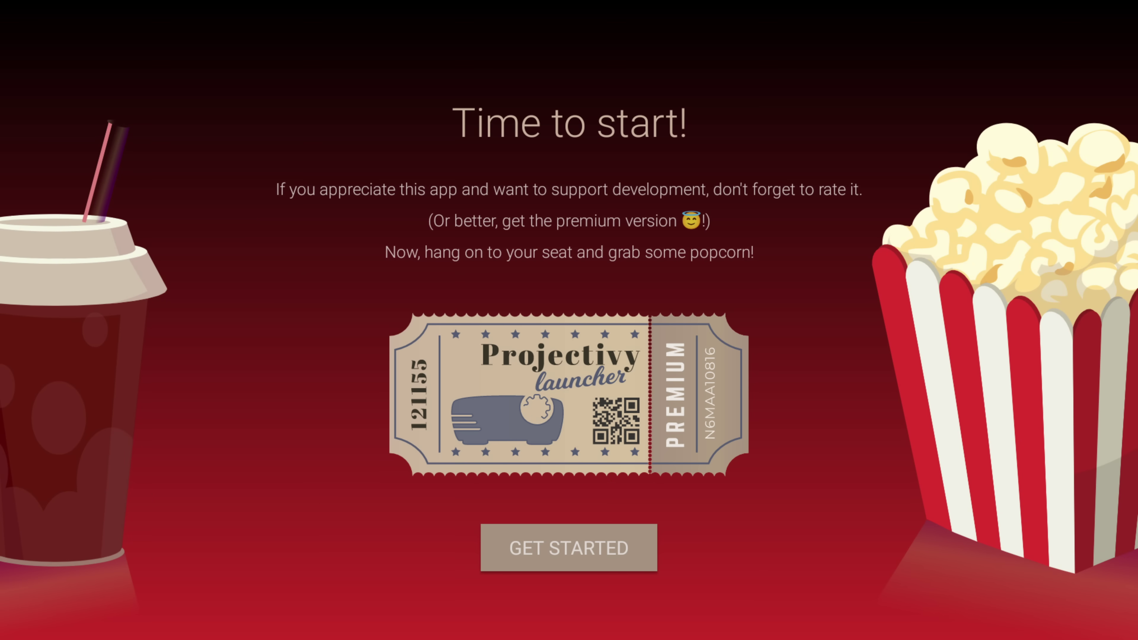
{"action": "key", "text": "Return"}
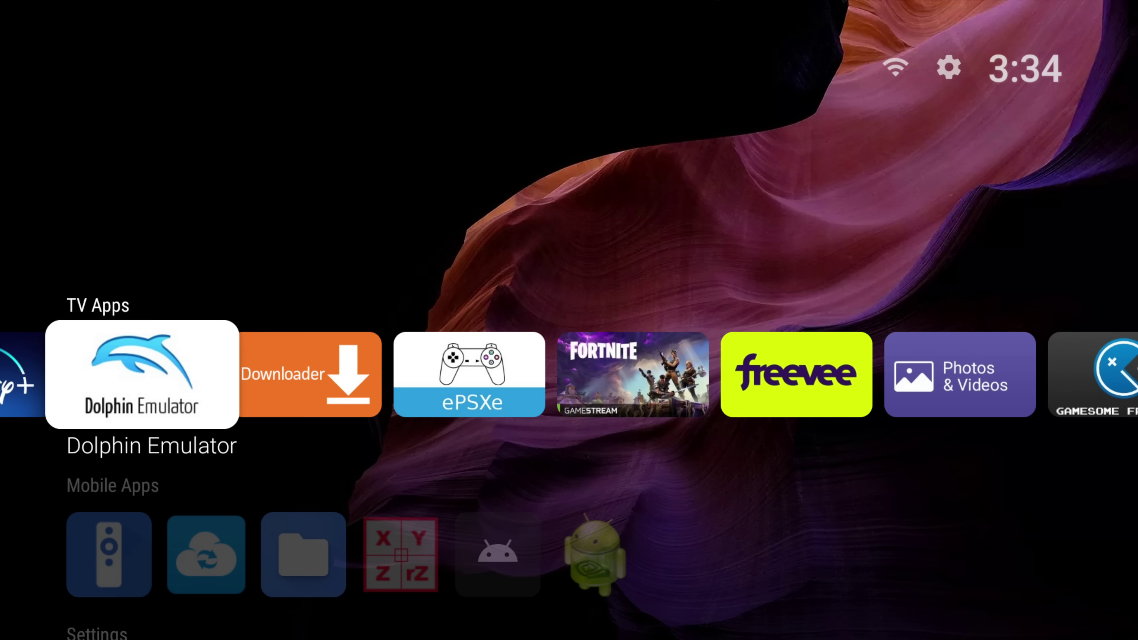
- Browse the Mobile Apps and TV Apps rows and open the Disney+ tile's options menu
{"action": "key", "text": "Down"}
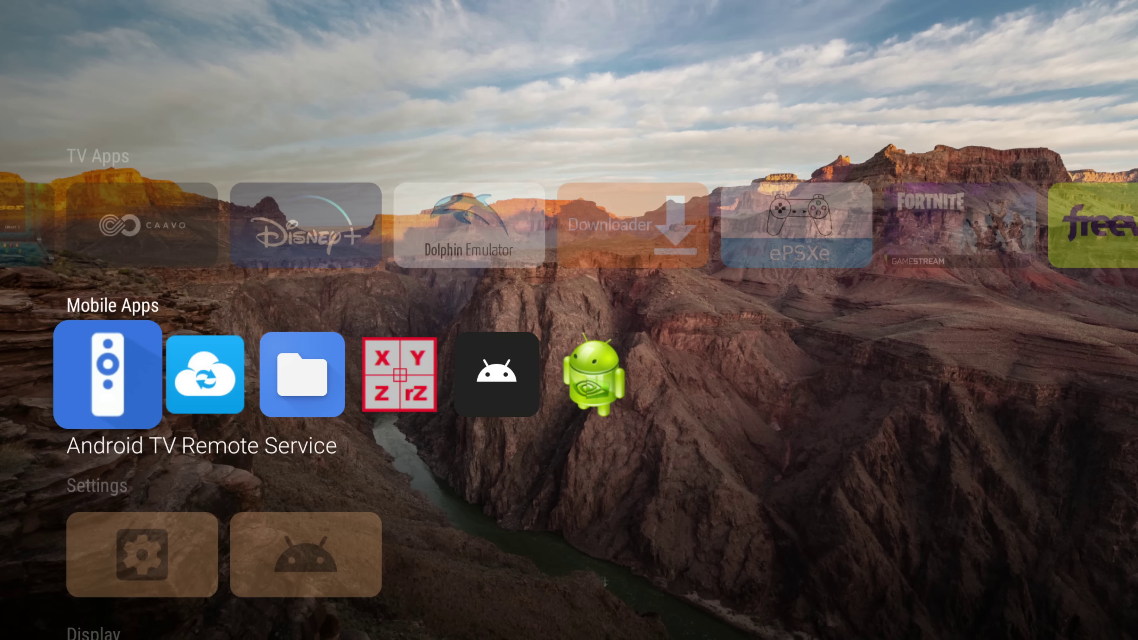
{"action": "key", "text": "Up"}
{"action": "key", "text": "Left"}
{"action": "key", "text": "Left"}
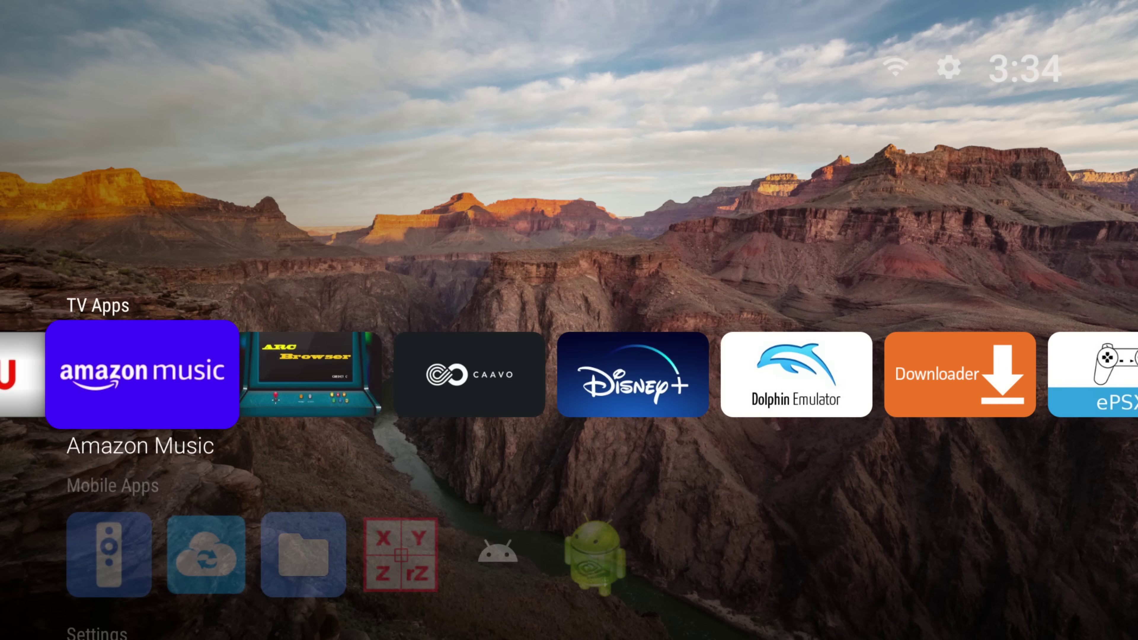
{"action": "key", "text": "Left"}
{"action": "key", "text": "Left"}
{"action": "key", "text": "Right"}
{"action": "key", "text": "Right"}
{"action": "key", "text": "Right"}
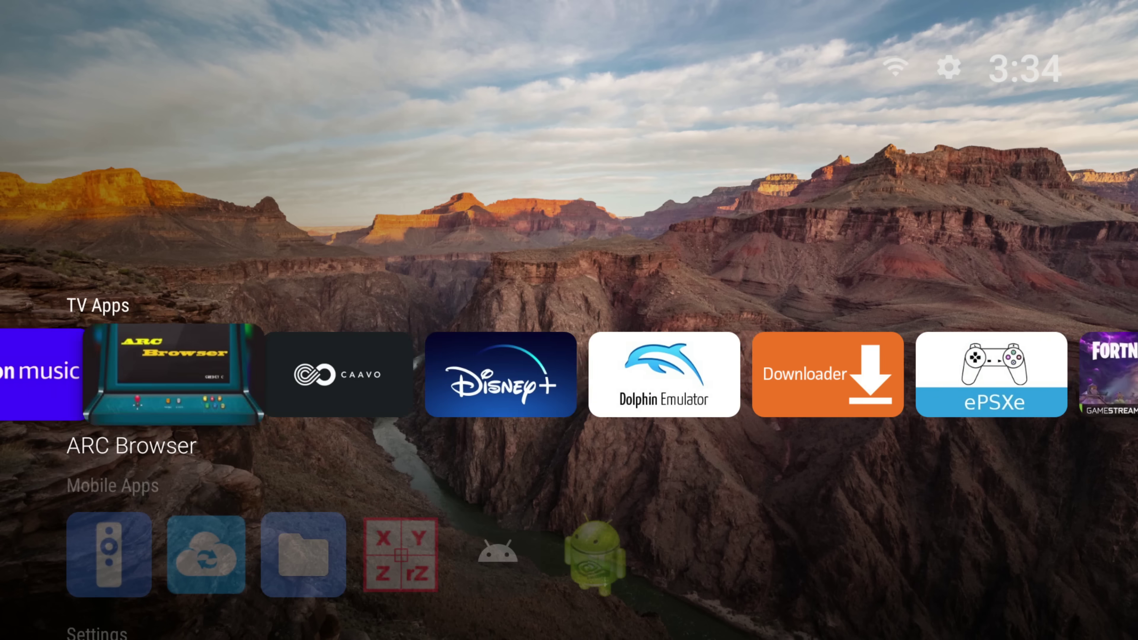
{"action": "key", "text": "Right"}
{"action": "key", "text": "Right"}
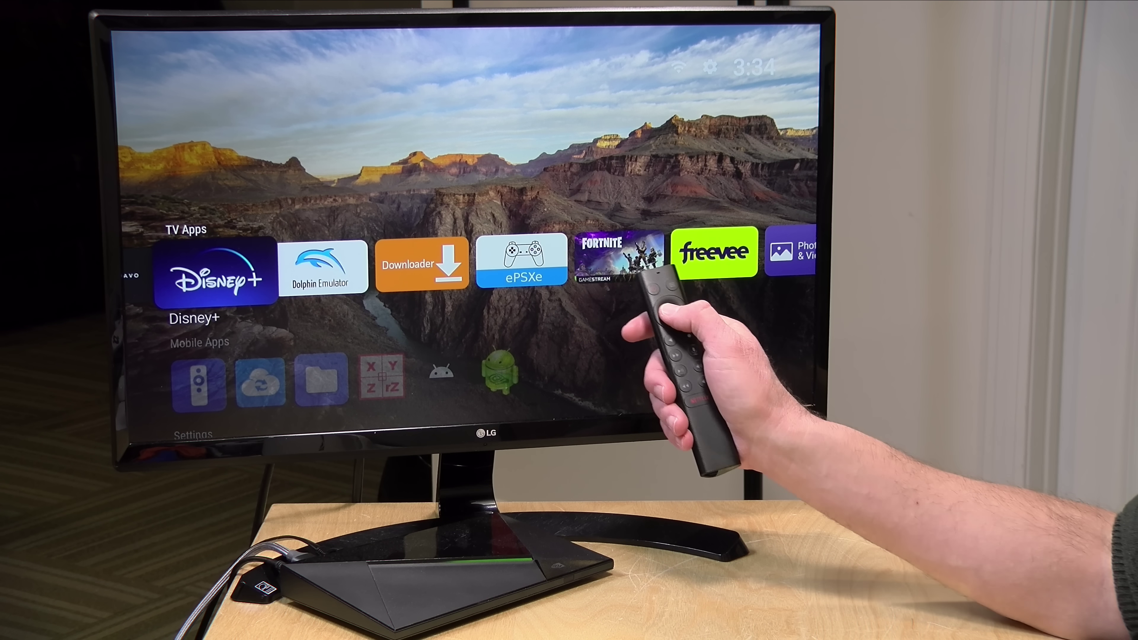
{"action": "key", "text": "Return"}
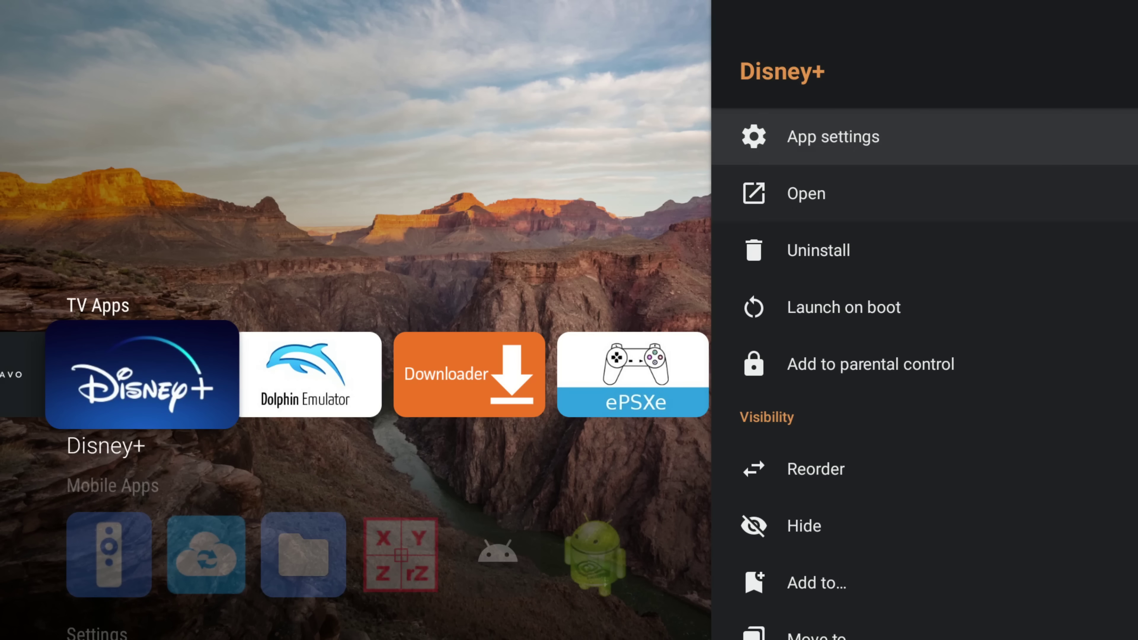
- Reorder Disney+ ahead of Caavo in TV Apps, then reopen its options at Add to…
{"action": "key", "text": "Down"}
{"action": "key", "text": "Down"}
{"action": "key", "text": "Down"}
{"action": "key", "text": "Down"}
{"action": "key", "text": "Down"}
{"action": "key", "text": "Return"}
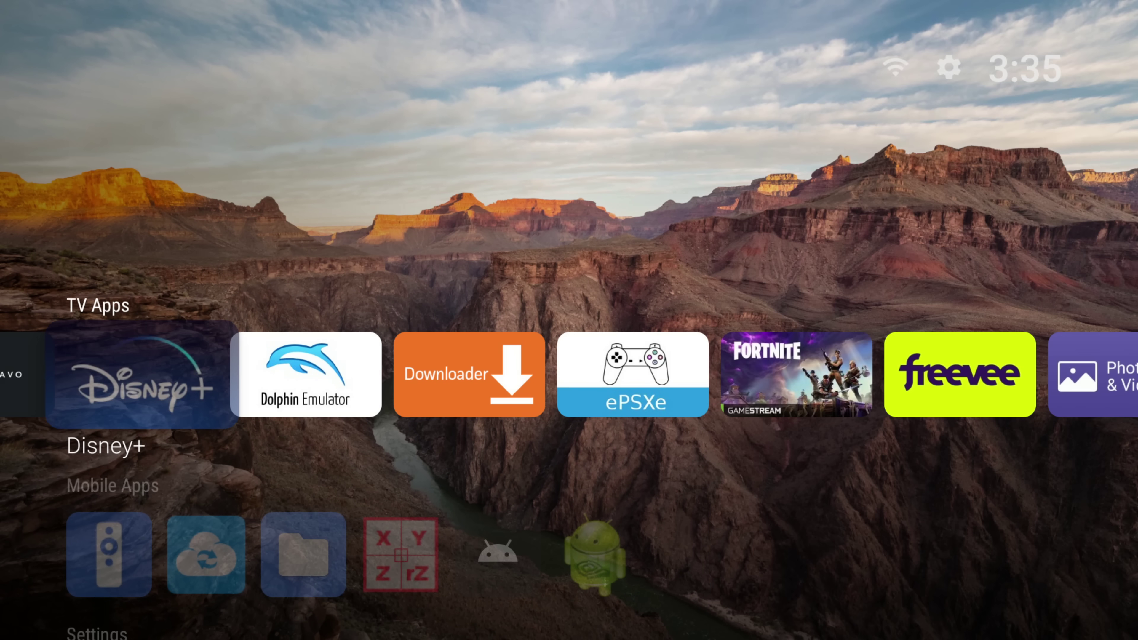
{"action": "key", "text": "Right"}
{"action": "key", "text": "Right"}
{"action": "key", "text": "Right"}
{"action": "key", "text": "Left"}
{"action": "key", "text": "Left"}
{"action": "key", "text": "Left"}
{"action": "key", "text": "Left"}
{"action": "key", "text": "Left"}
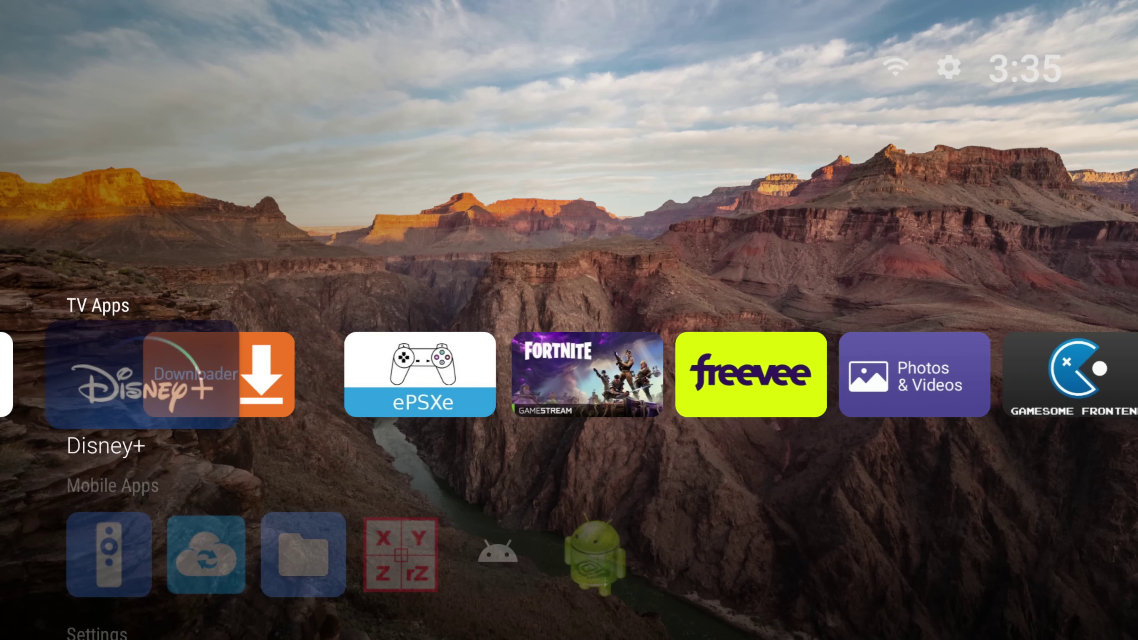
{"action": "key", "text": "Right"}
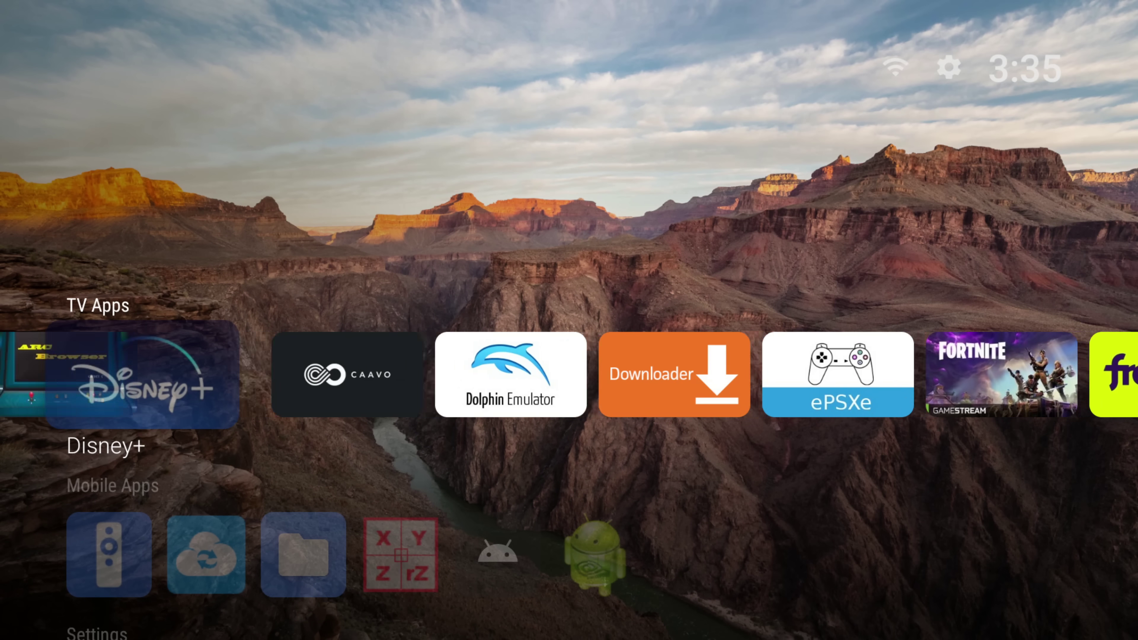
{"action": "key", "text": "Return"}
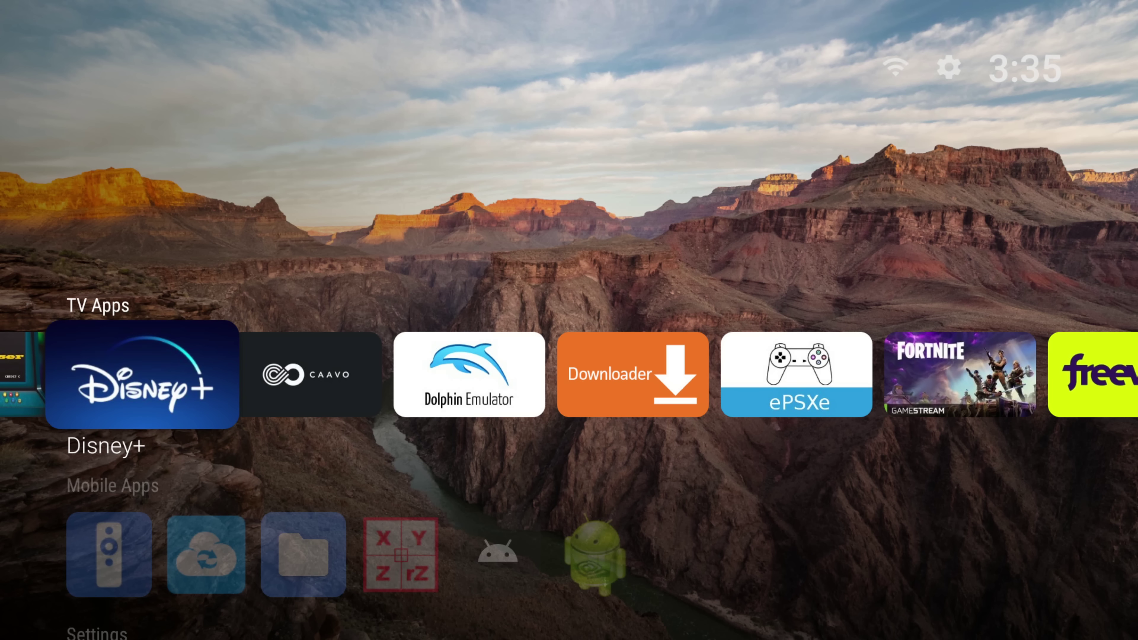
{"action": "key", "text": "Return"}
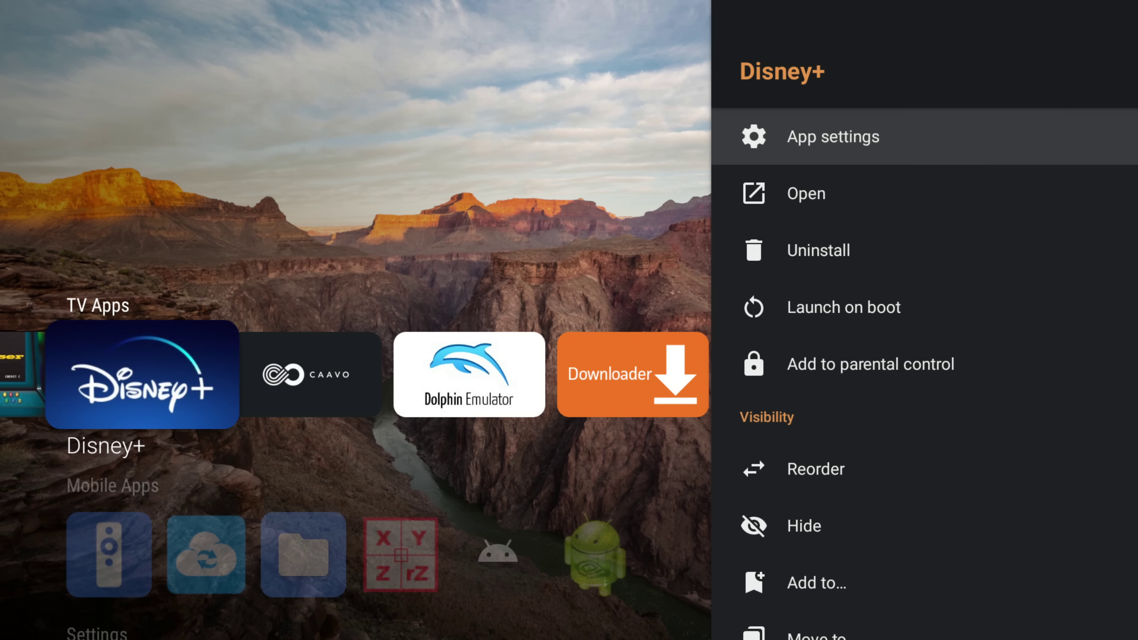
{"action": "key", "text": "Down"}
{"action": "key", "text": "Down"}
{"action": "key", "text": "Down"}
{"action": "key", "text": "Down"}
{"action": "key", "text": "Down"}
{"action": "key", "text": "Down"}
{"action": "key", "text": "Down"}
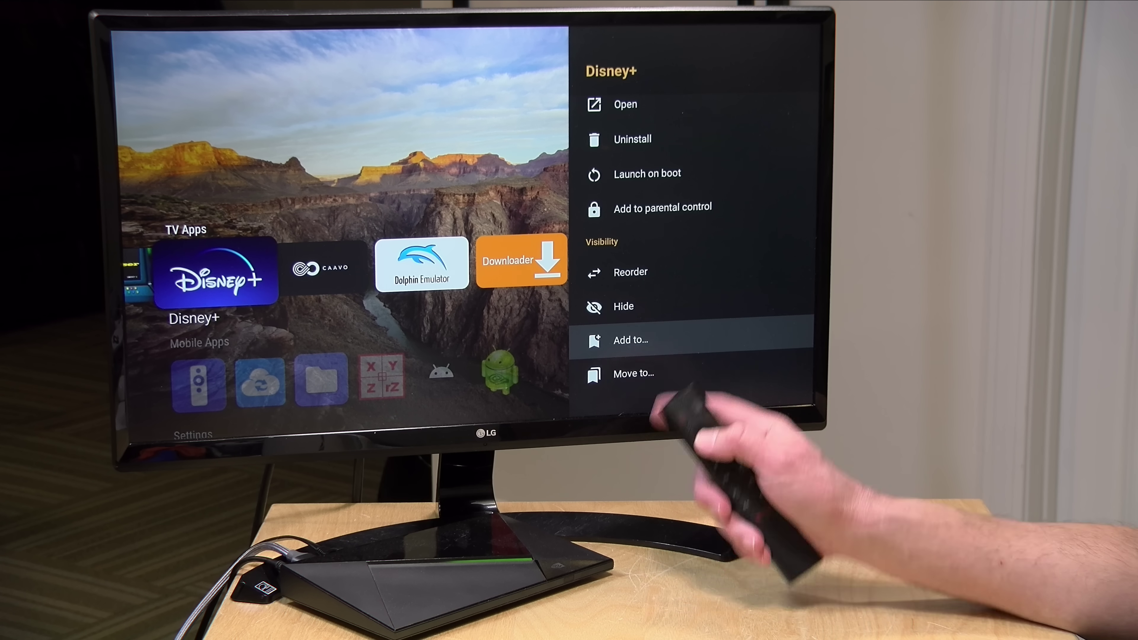
- Add Disney+ to the Favorites category and close its options menu
{"action": "key", "text": "Return"}
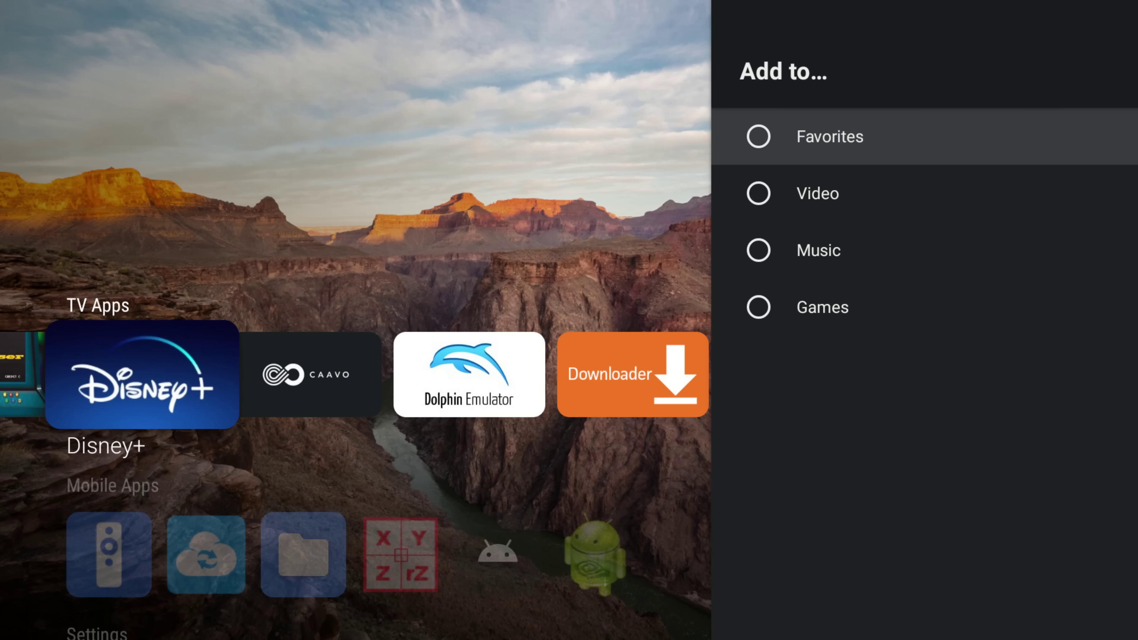
{"action": "key", "text": "Down"}
{"action": "key", "text": "Down"}
{"action": "key", "text": "Up"}
{"action": "key", "text": "Up"}
{"action": "key", "text": "Down"}
{"action": "key", "text": "Up"}
{"action": "key", "text": "Return"}
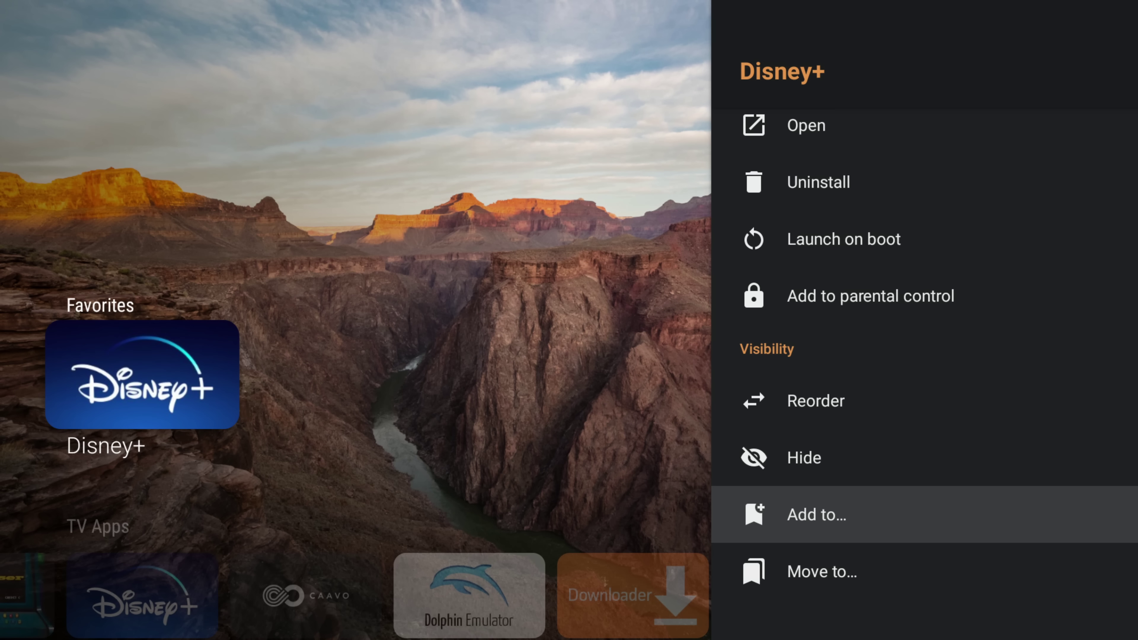
{"action": "key", "text": "Escape"}
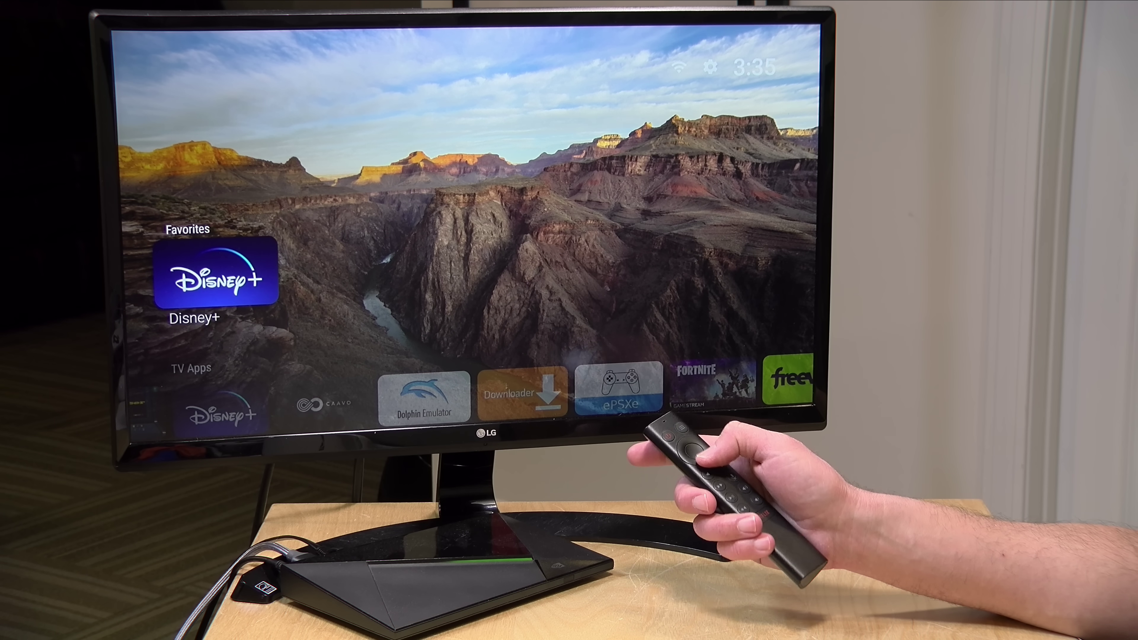
{"action": "key", "text": "Down"}
{"action": "key", "text": "Right"}
{"action": "key", "text": "Right"}
{"action": "key", "text": "Right"}
{"action": "key", "text": "Right"}
{"action": "key", "text": "Right"}
{"action": "key", "text": "Right"}
{"action": "key", "text": "Right"}
{"action": "key", "text": "Right"}
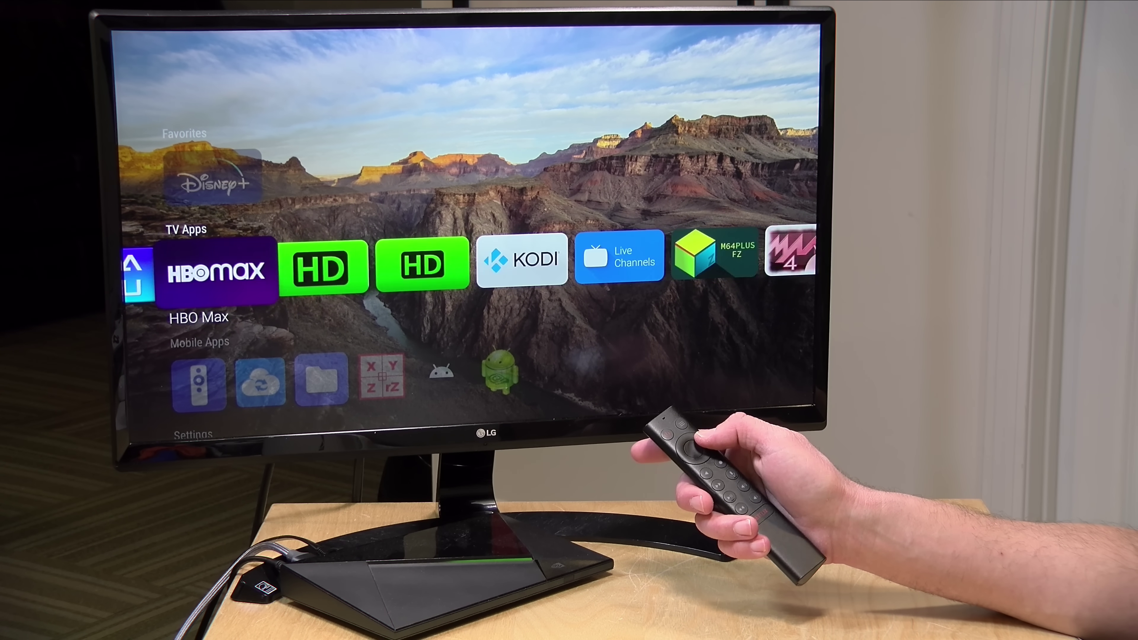
- Open the HDHomeRun options, look at Launch on boot, and close them
{"action": "key", "text": "Right"}
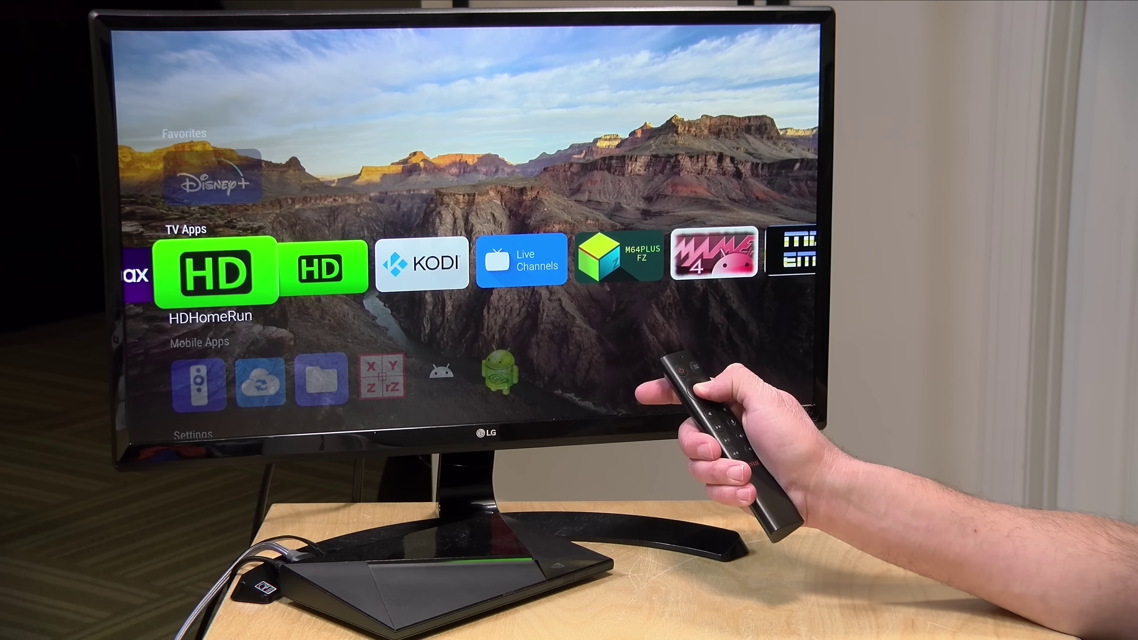
{"action": "key", "text": "Return"}
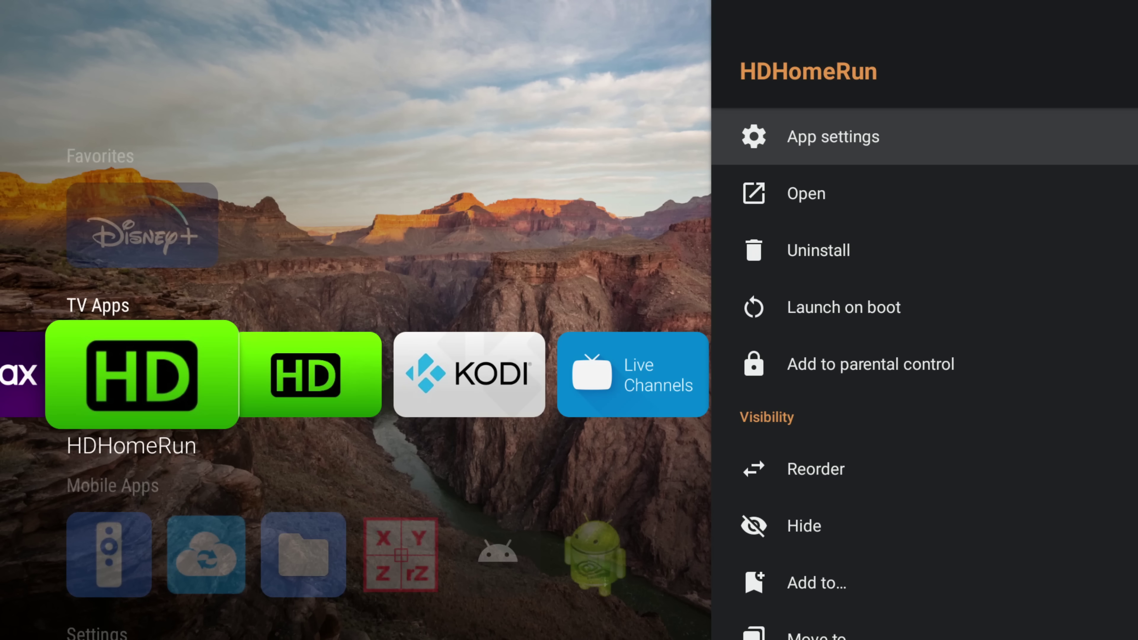
{"action": "key", "text": "Down"}
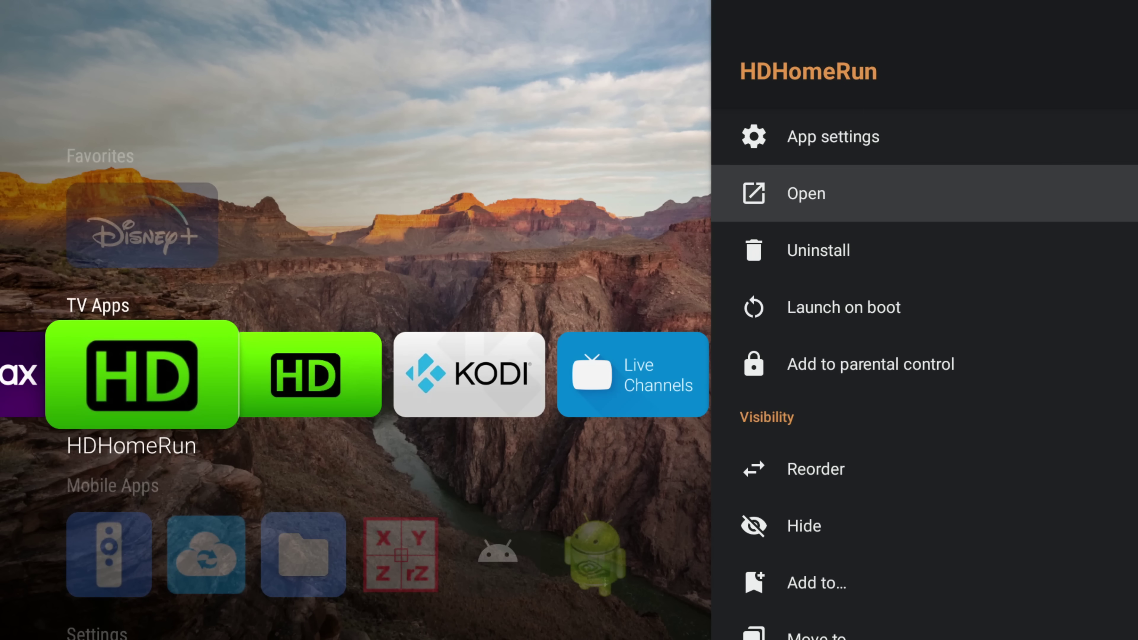
{"action": "key", "text": "Down"}
{"action": "key", "text": "Down"}
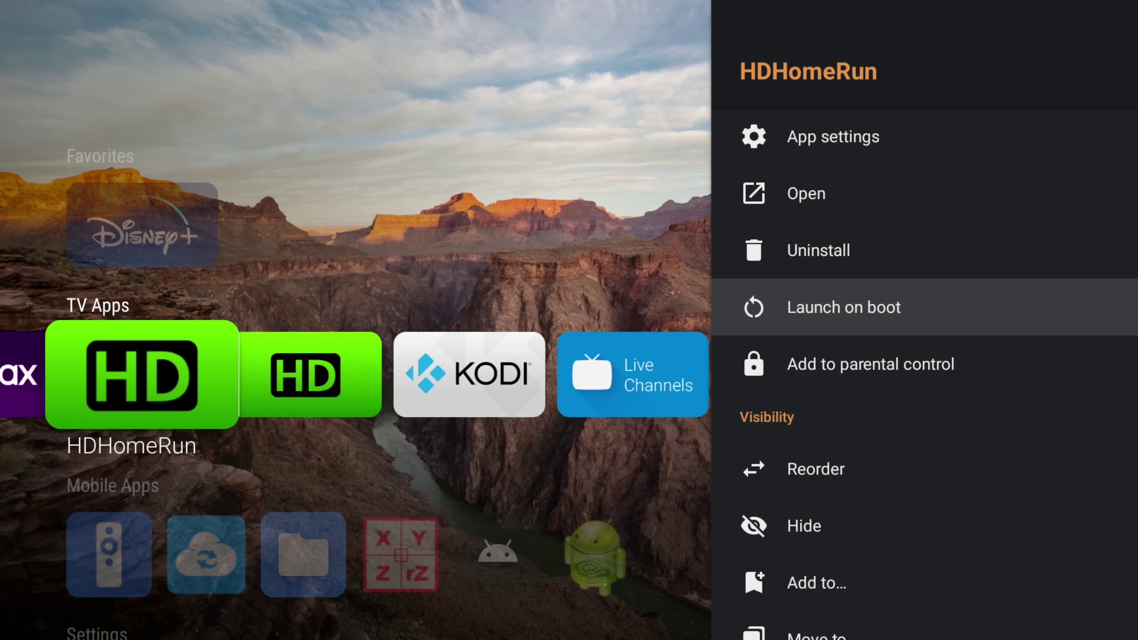
{"action": "key", "text": "Escape"}
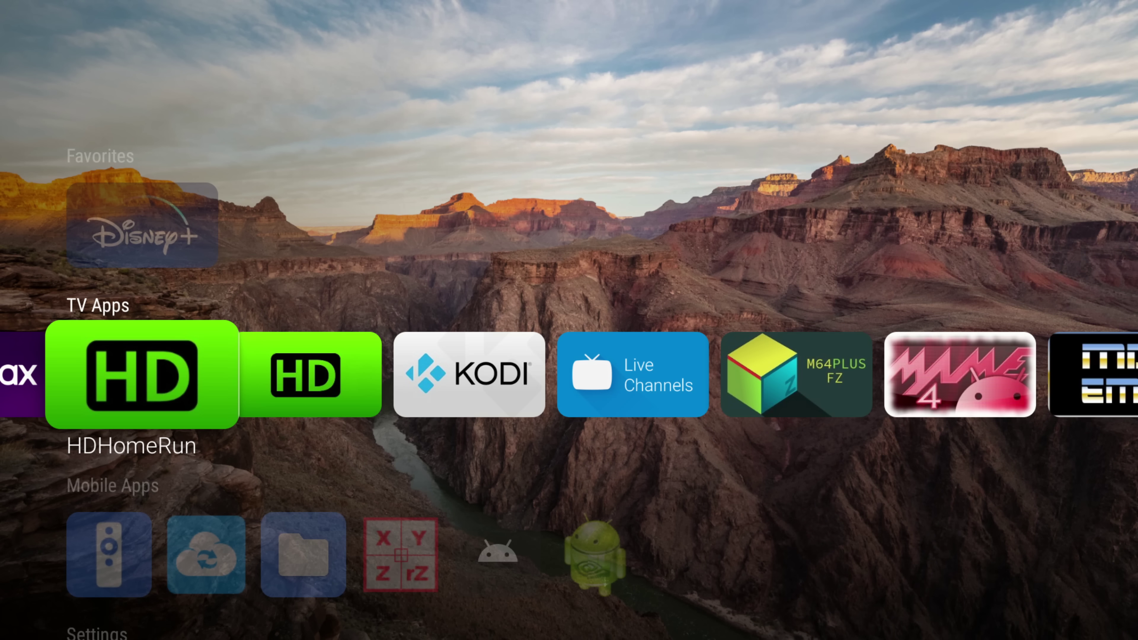
- Launch Disney+ from the Favorites row, then exit to the Google TV home screen
{"action": "key", "text": "Up"}
{"action": "key", "text": "Down"}
{"action": "key", "text": "Up"}
{"action": "key", "text": "Down"}
{"action": "key", "text": "Up"}
{"action": "key", "text": "Down"}
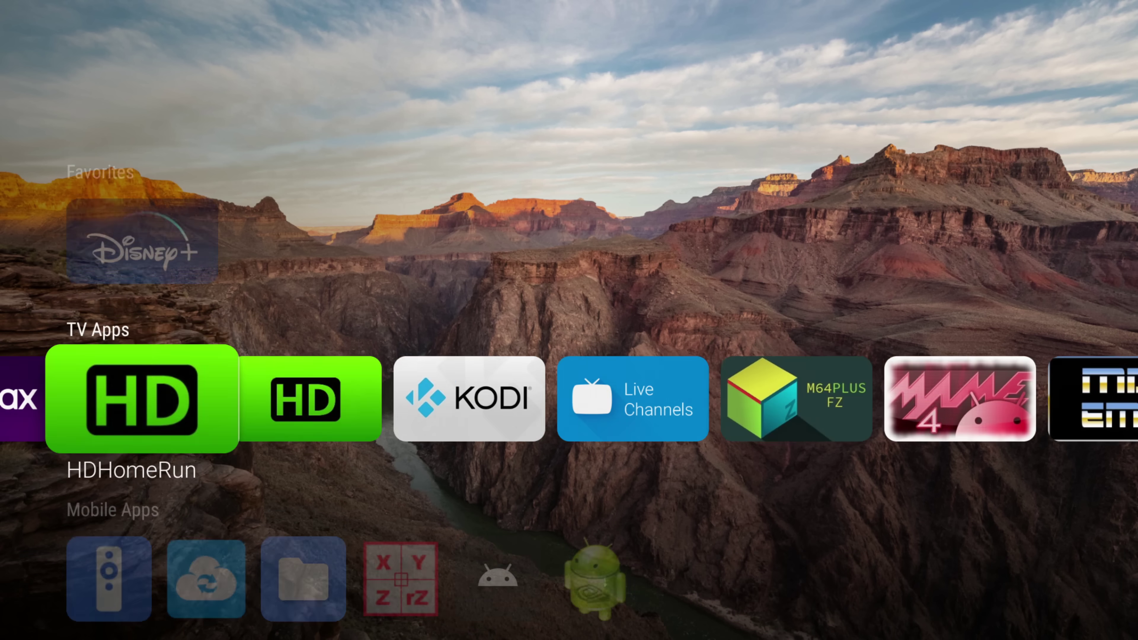
{"action": "key", "text": "Left"}
{"action": "key", "text": "Left"}
{"action": "key", "text": "Up"}
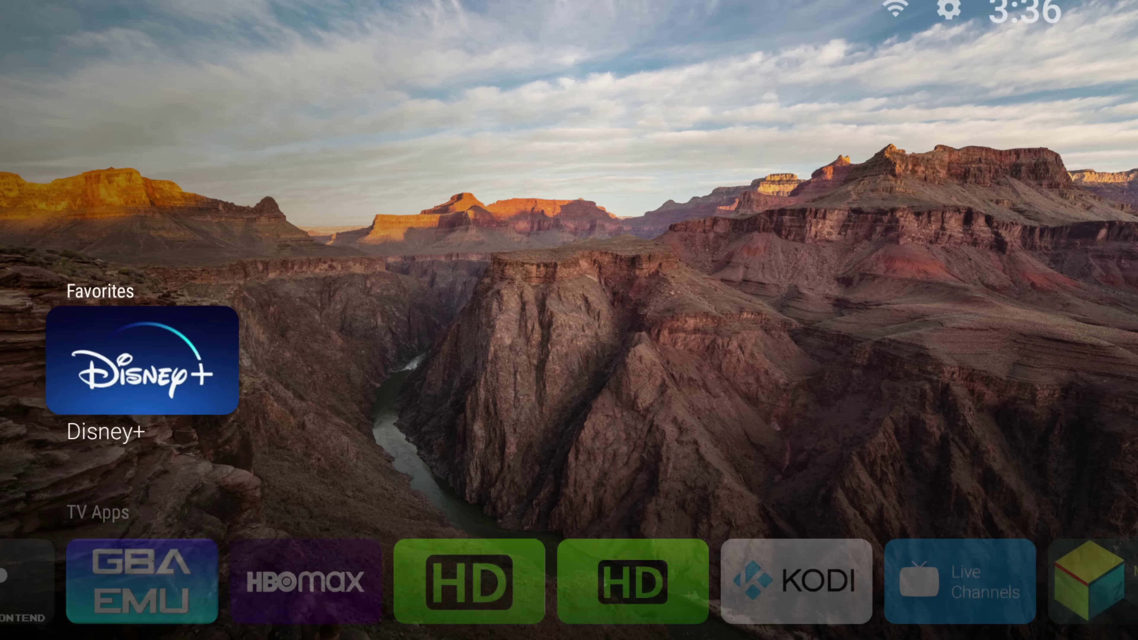
{"action": "key", "text": "Return"}
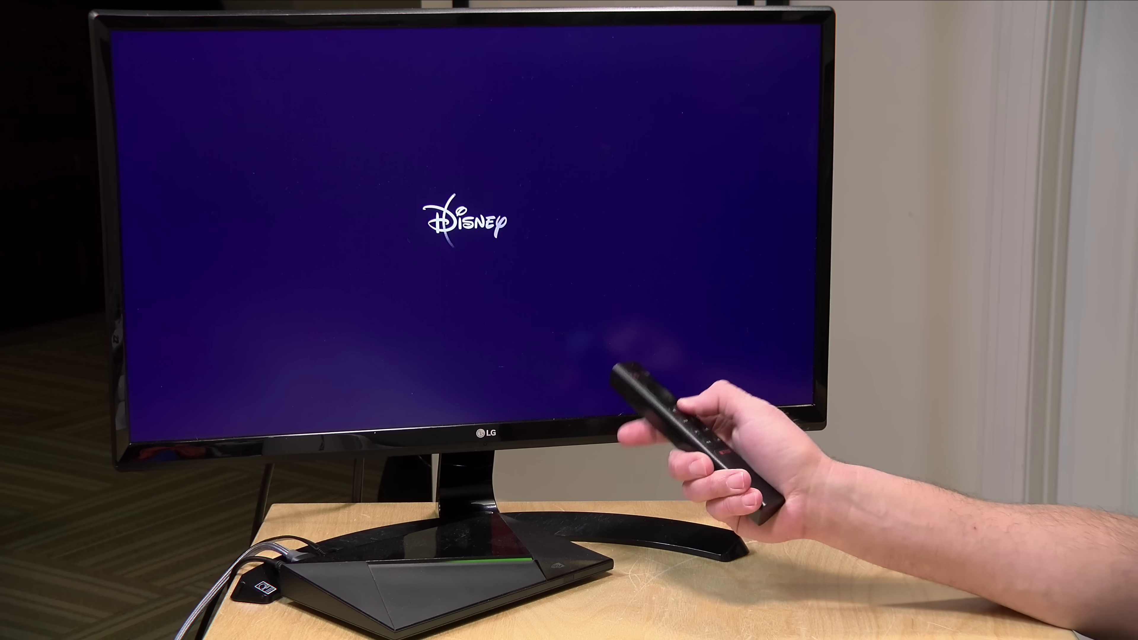
{"action": "key", "text": "Home"}
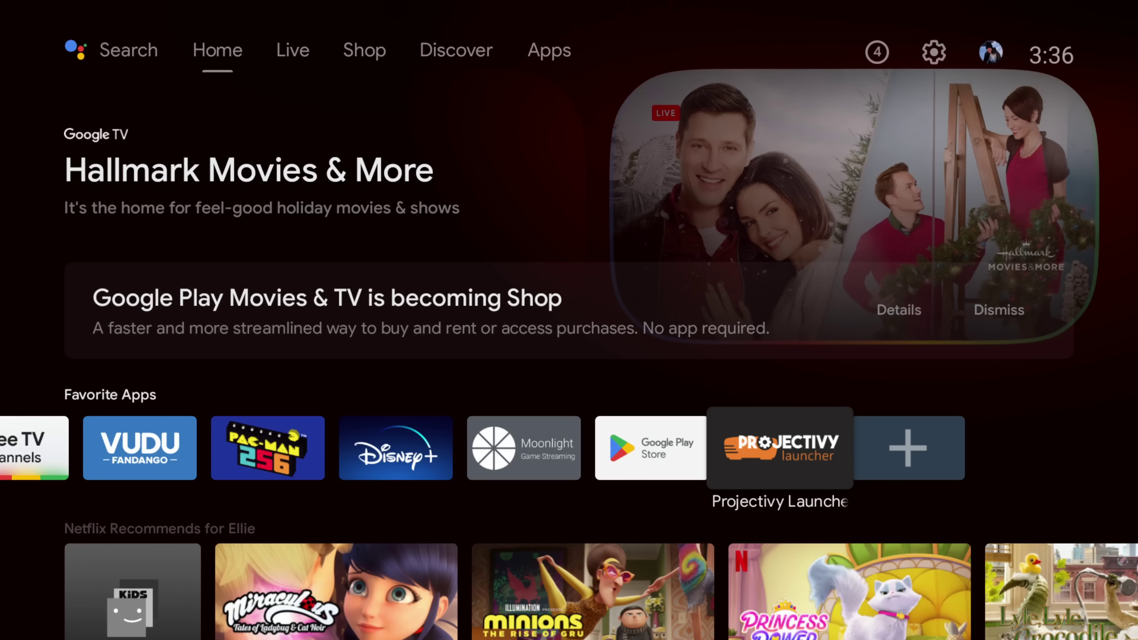
{"action": "key", "text": "Up"}
{"action": "key", "text": "Up"}
{"action": "key", "text": "Up"}
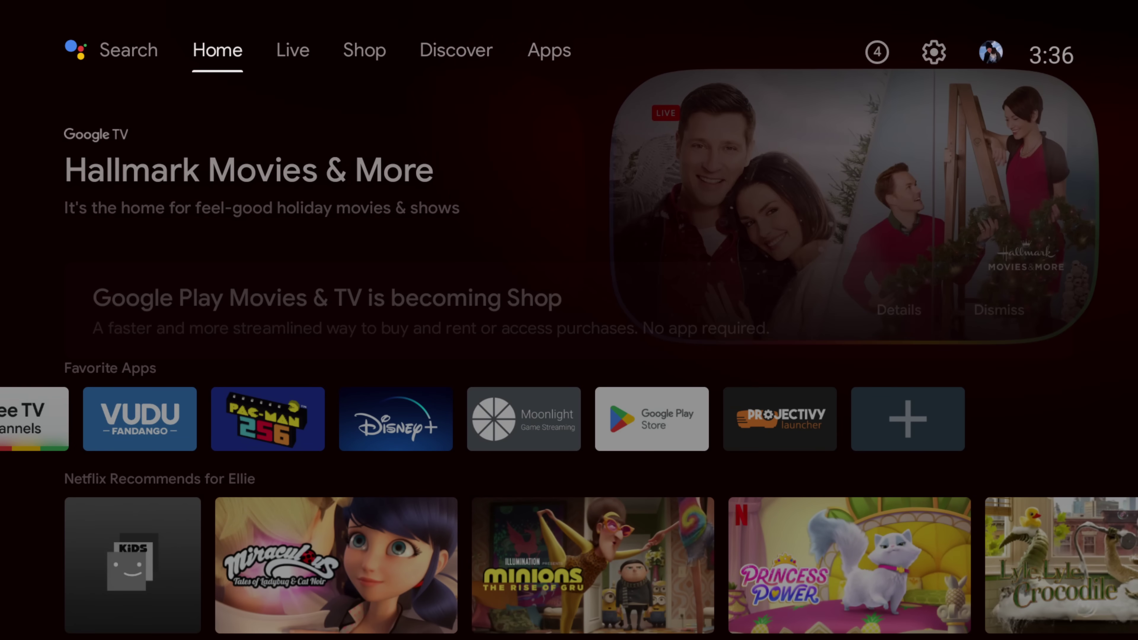
- Go to Google TV Settings > Device Preferences > Accessibility
{"action": "key", "text": "Right"}
{"action": "key", "text": "Right"}
{"action": "key", "text": "Right"}
{"action": "key", "text": "Right"}
{"action": "key", "text": "Right"}
{"action": "key", "text": "Right"}
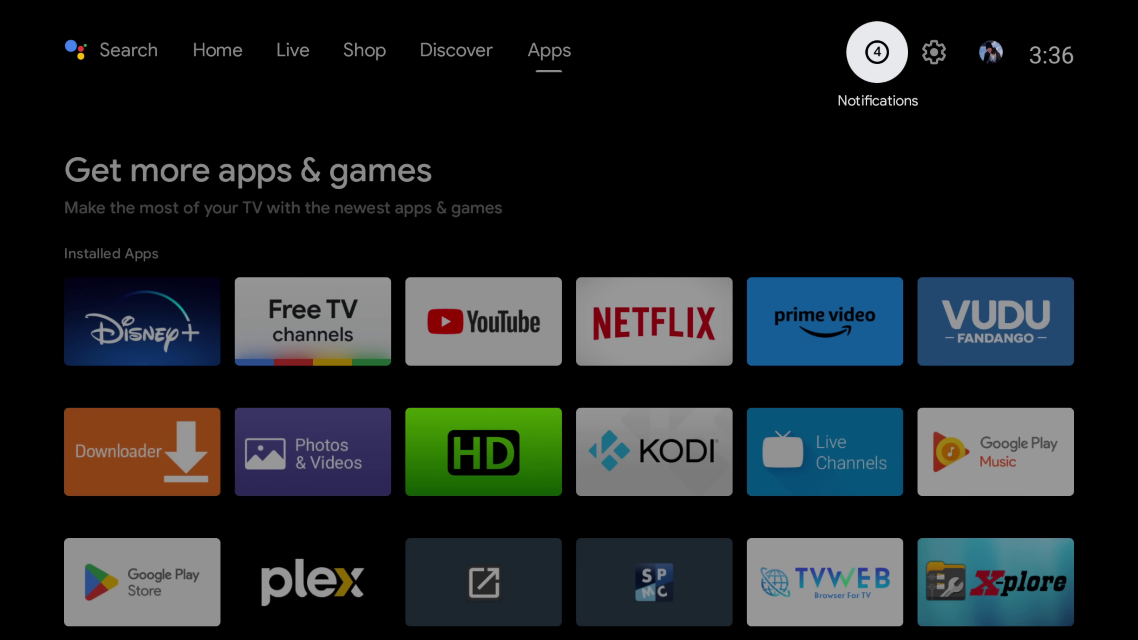
{"action": "key", "text": "Return"}
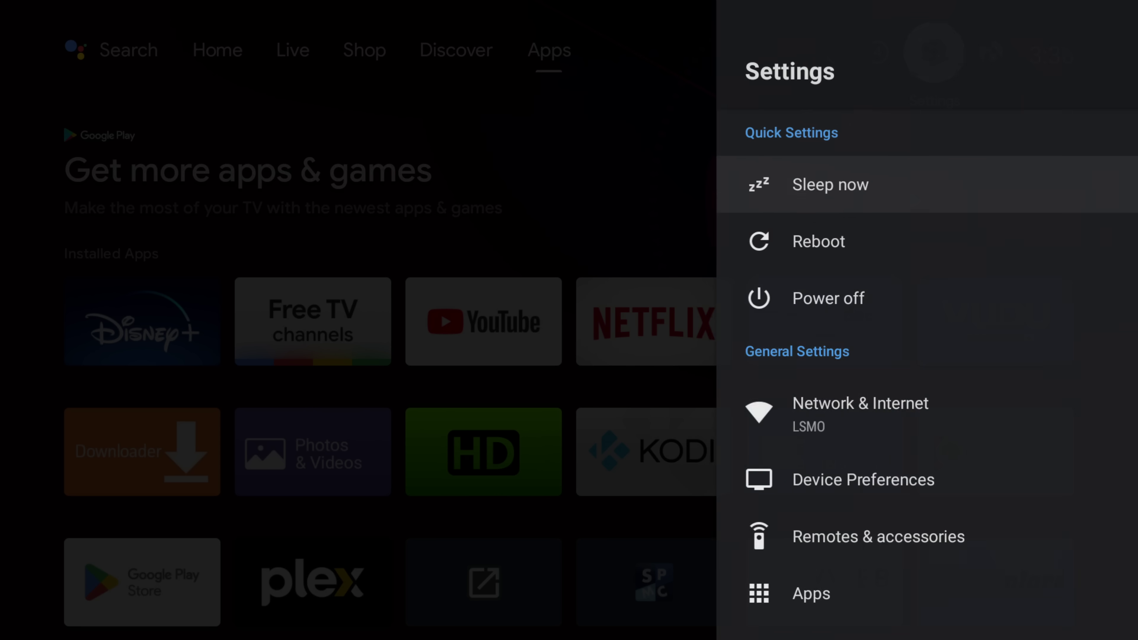
{"action": "key", "text": "Down"}
{"action": "key", "text": "Down"}
{"action": "key", "text": "Down"}
{"action": "key", "text": "Down"}
{"action": "key", "text": "Down"}
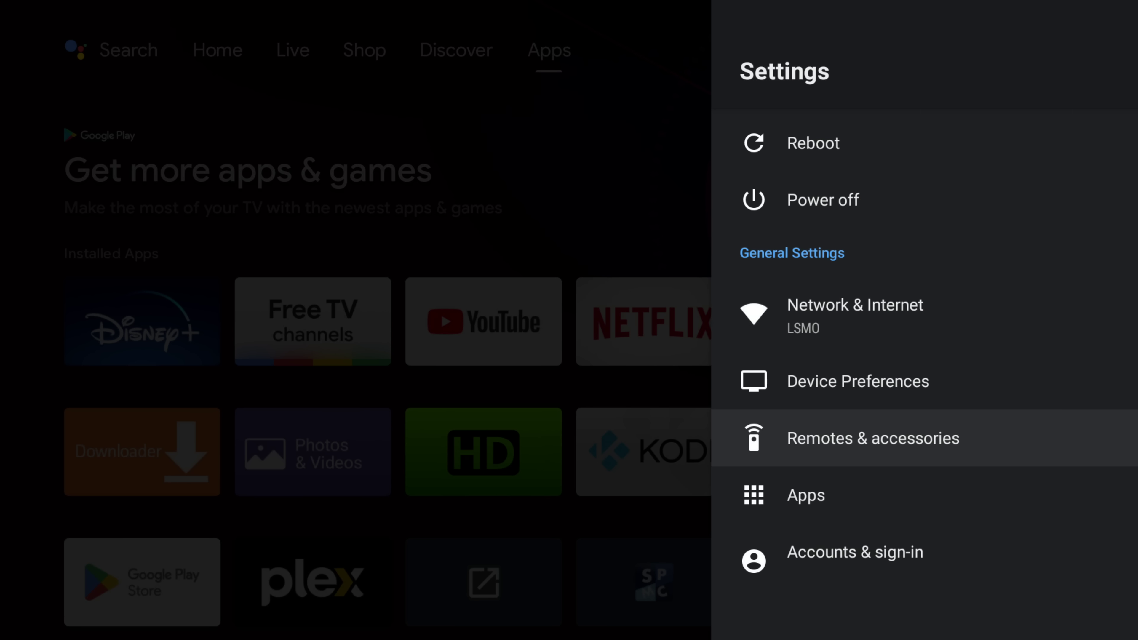
{"action": "key", "text": "Up"}
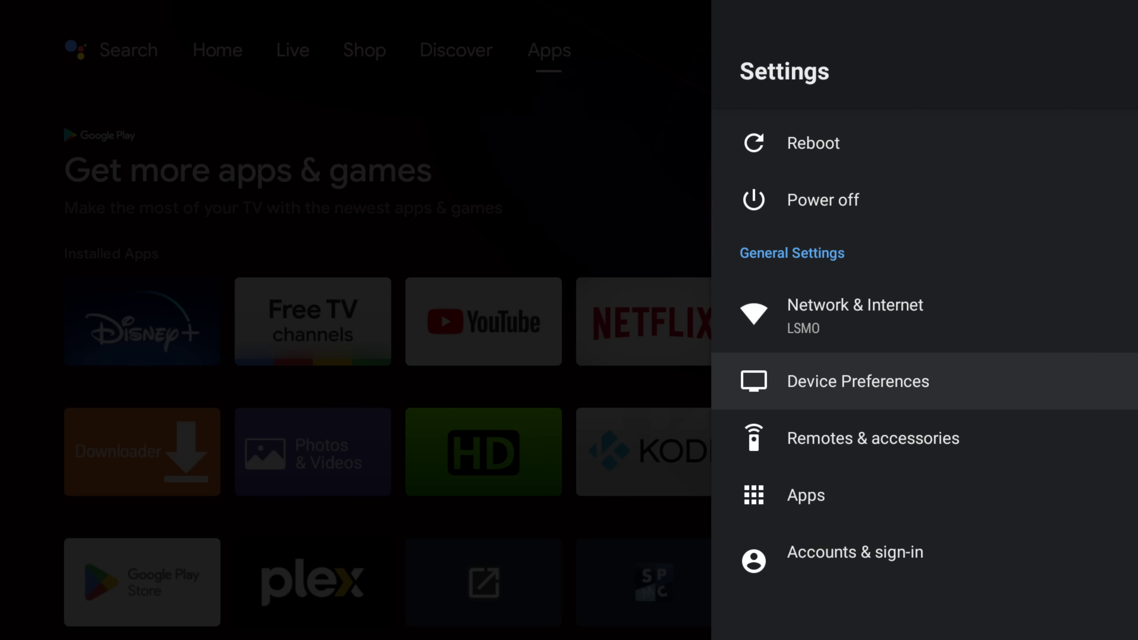
{"action": "key", "text": "Return"}
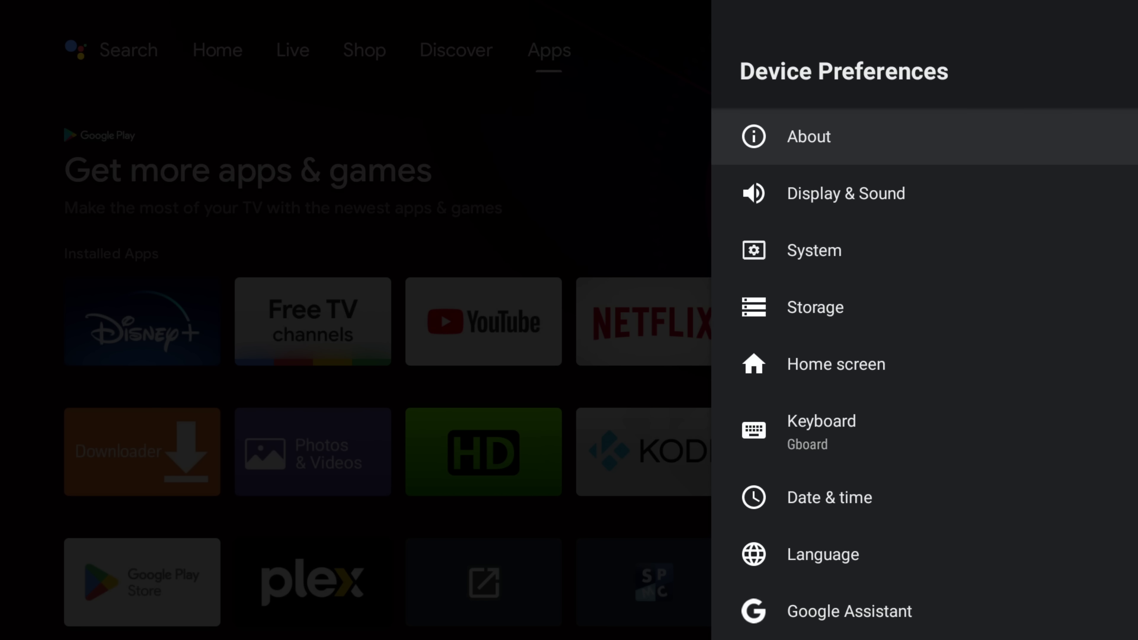
{"action": "key", "text": "Down"}
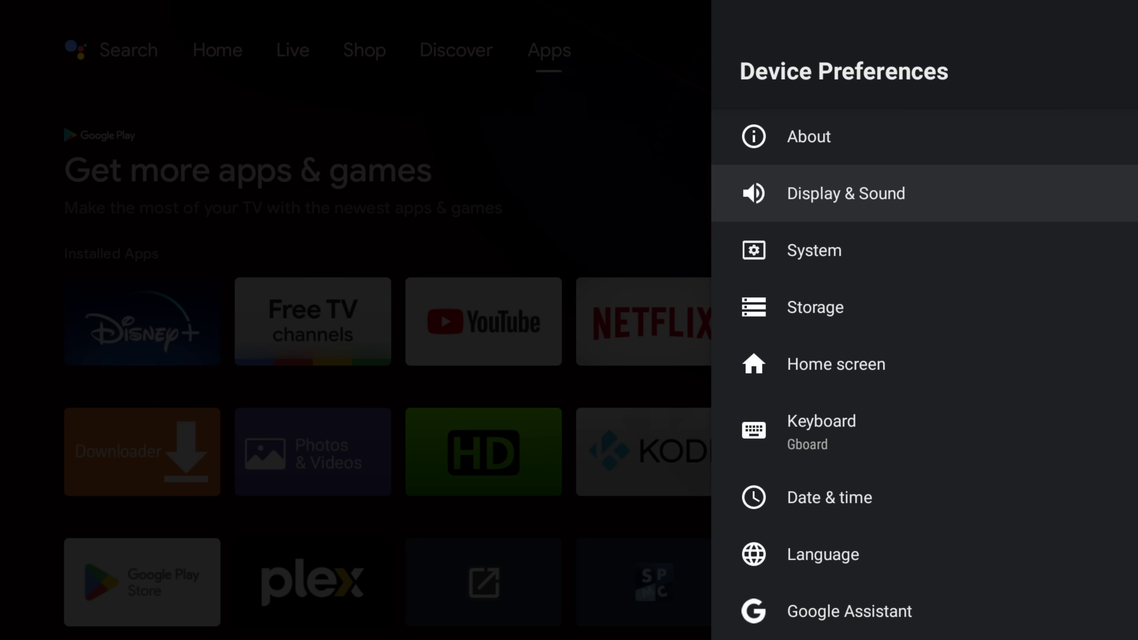
{"action": "key", "text": "Down"}
{"action": "key", "text": "Down"}
{"action": "key", "text": "Down"}
{"action": "key", "text": "Down"}
{"action": "key", "text": "Down"}
{"action": "key", "text": "Down"}
{"action": "key", "text": "Down"}
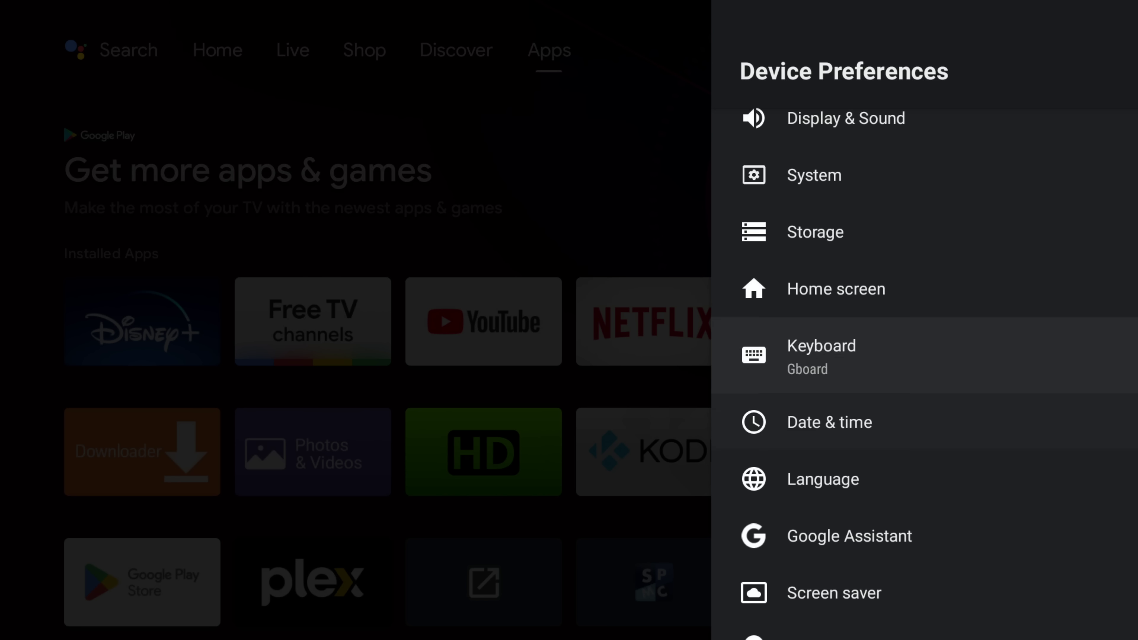
{"action": "key", "text": "Down"}
{"action": "key", "text": "Down"}
{"action": "key", "text": "Down"}
{"action": "key", "text": "Down"}
{"action": "key", "text": "Down"}
{"action": "key", "text": "Down"}
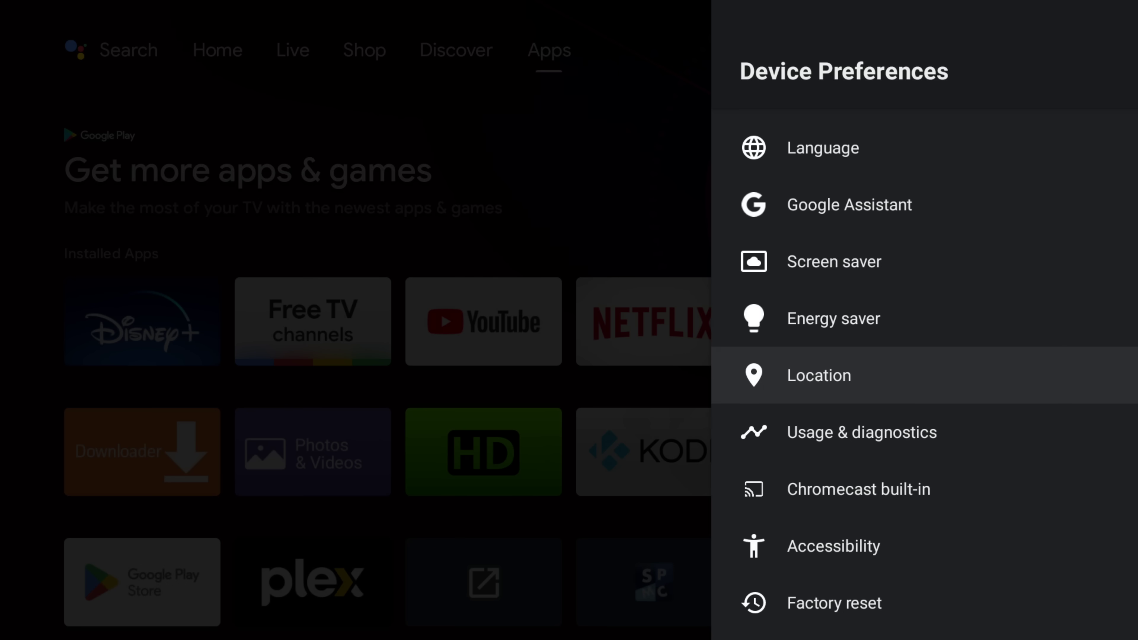
{"action": "key", "text": "Return"}
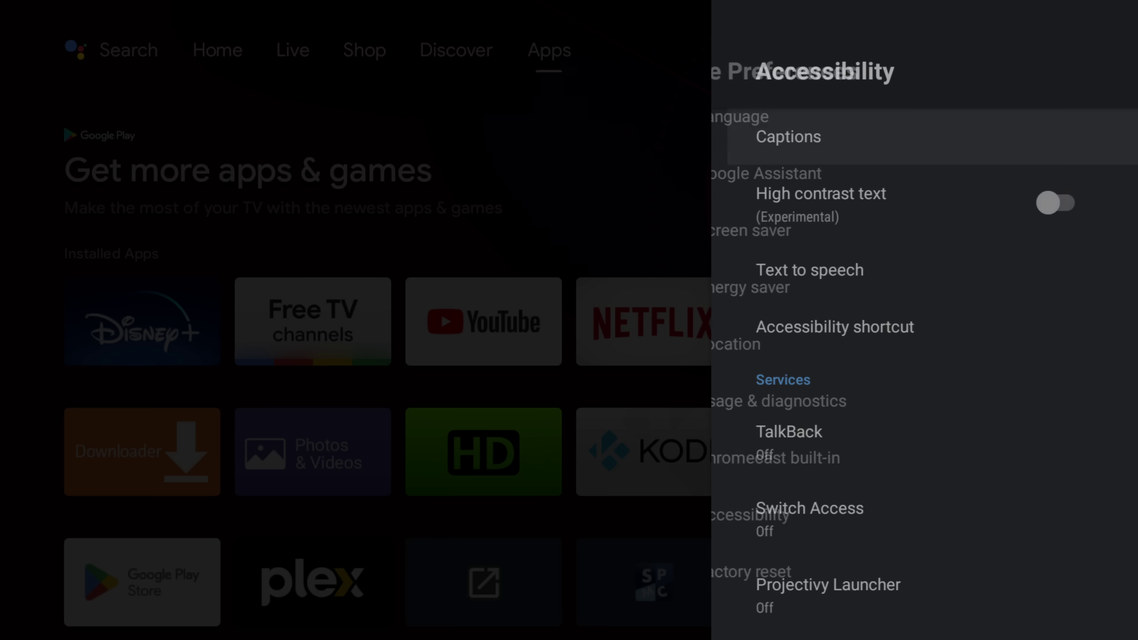
- Enable and confirm the Projectivy Launcher accessibility service, then close its panel
{"action": "key", "text": "Down"}
{"action": "key", "text": "Down"}
{"action": "key", "text": "Down"}
{"action": "key", "text": "Down"}
{"action": "key", "text": "Down"}
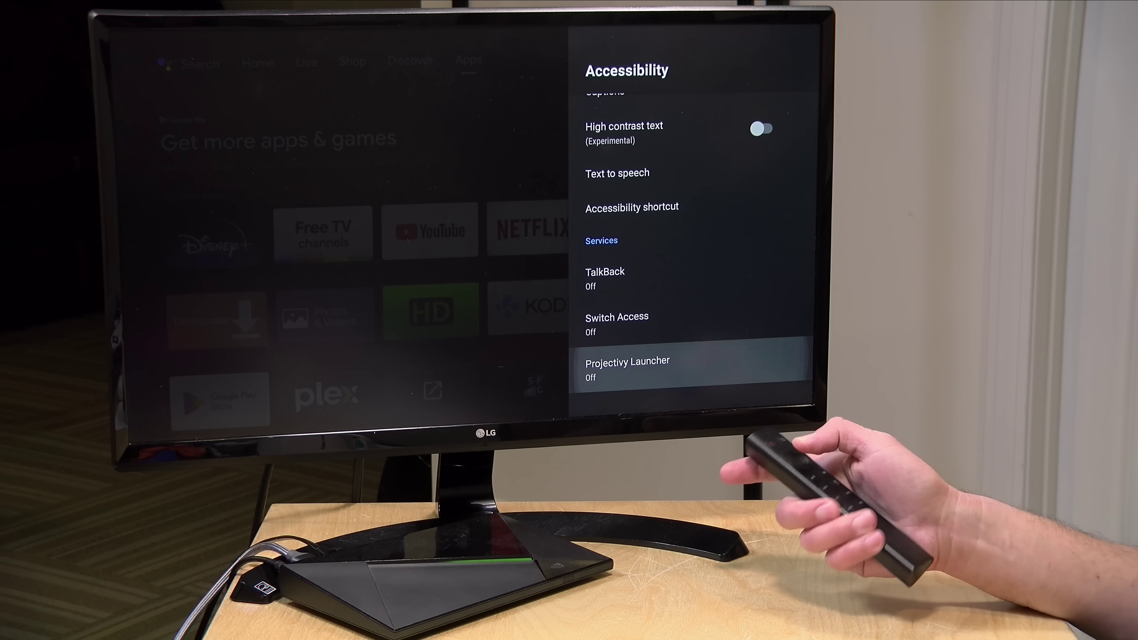
{"action": "key", "text": "Return"}
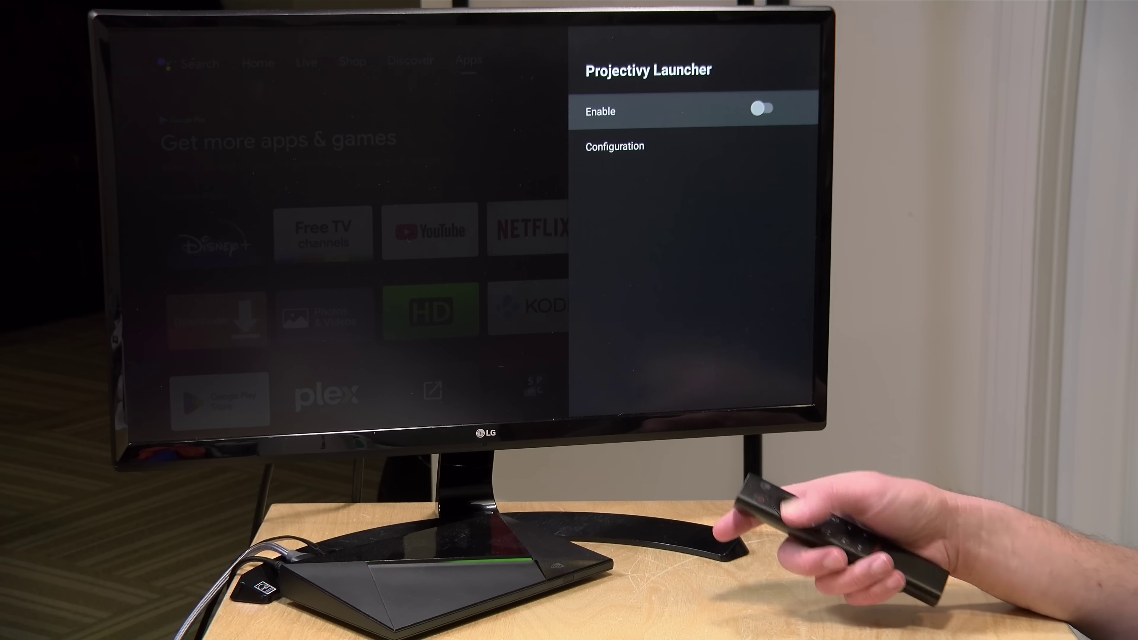
{"action": "key", "text": "Return"}
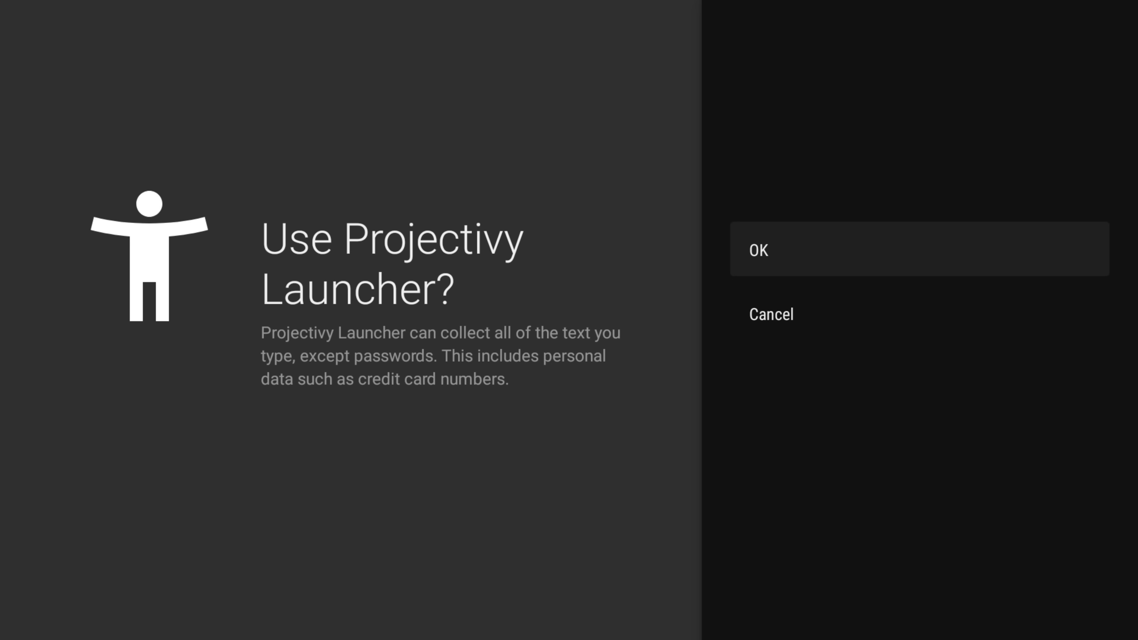
{"action": "key", "text": "Return"}
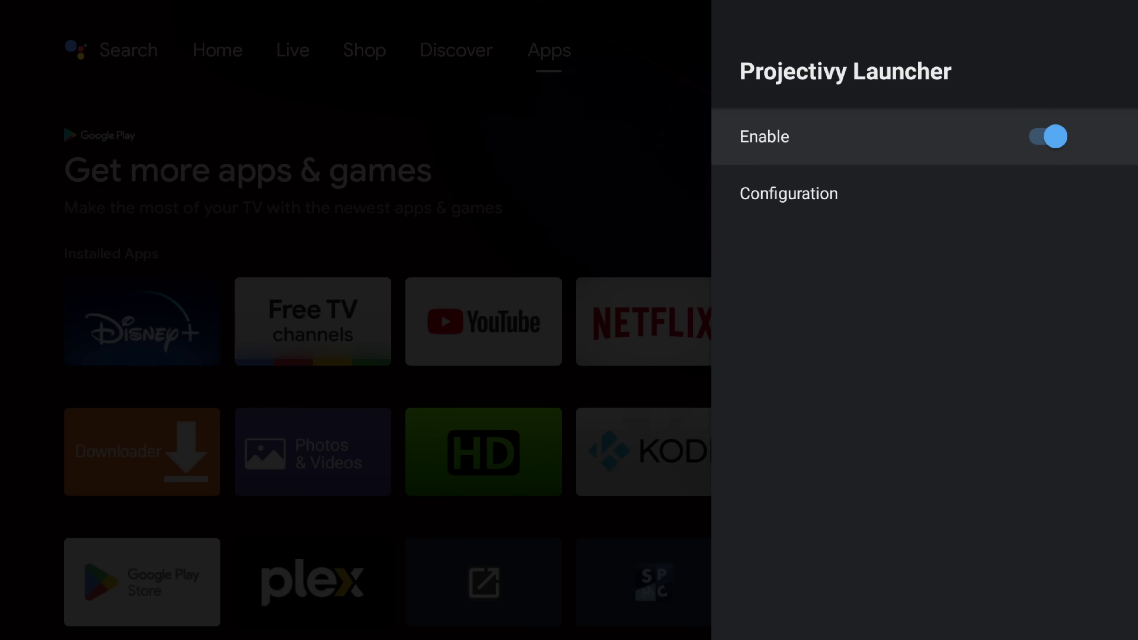
{"action": "key", "text": "Escape"}
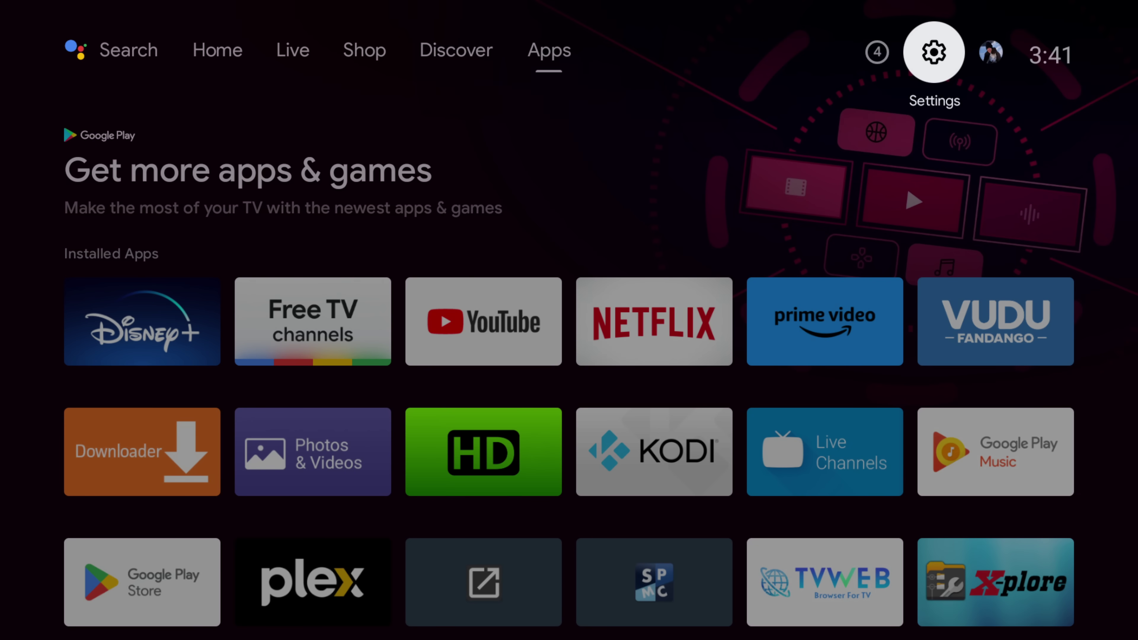
- Launch Projectivy Launcher and turn on Override current launcher in its General settings
{"action": "key", "text": "Down"}
{"action": "key", "text": "Down"}
{"action": "key", "text": "Down"}
{"action": "key", "text": "Down"}
{"action": "key", "text": "Down"}
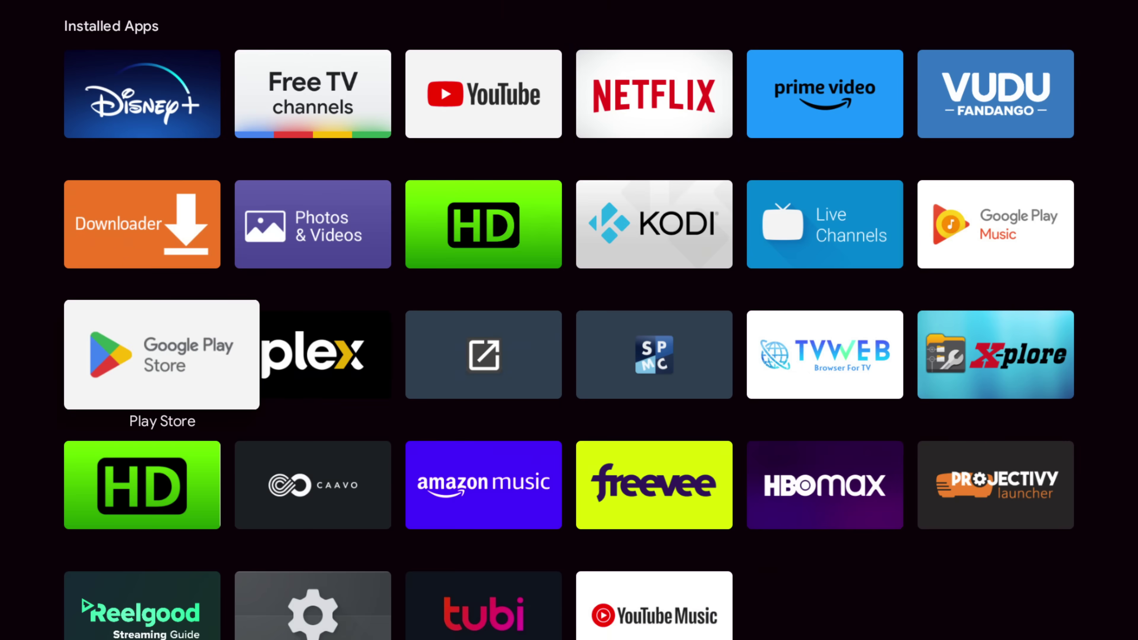
{"action": "key", "text": "Right"}
{"action": "key", "text": "Right"}
{"action": "key", "text": "Right"}
{"action": "key", "text": "Right"}
{"action": "key", "text": "Right"}
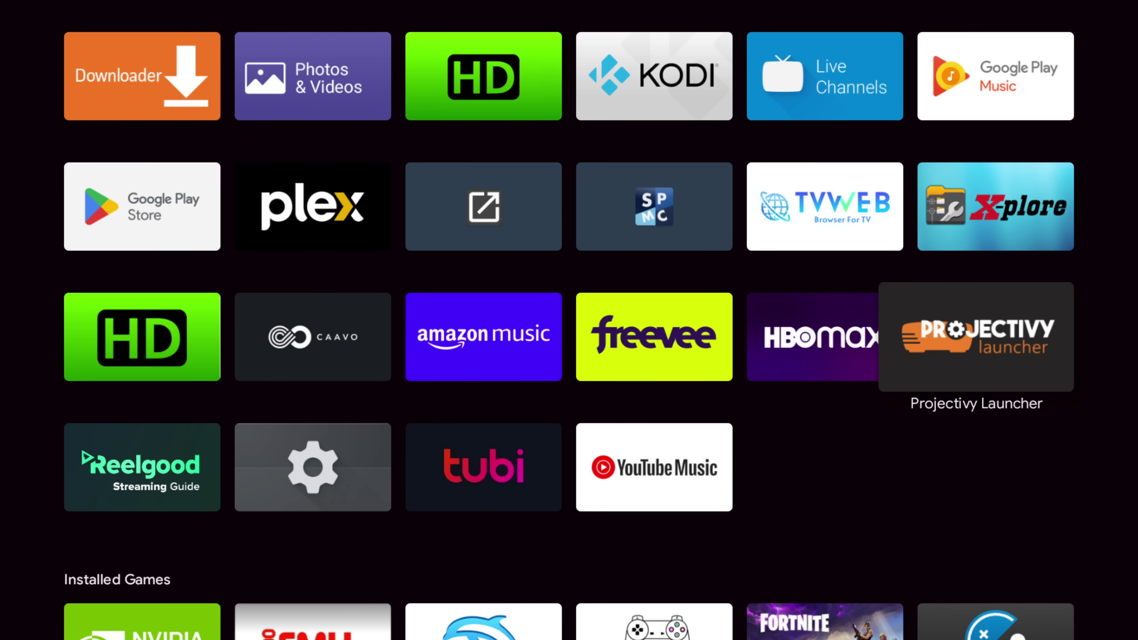
{"action": "key", "text": "Return"}
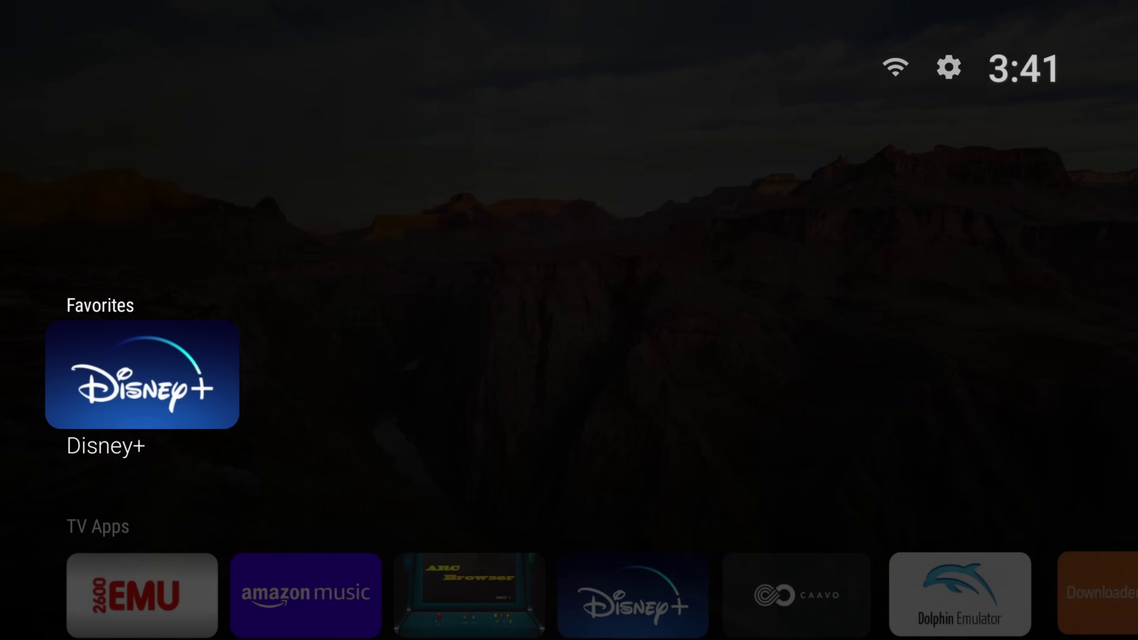
{"action": "key", "text": "Up"}
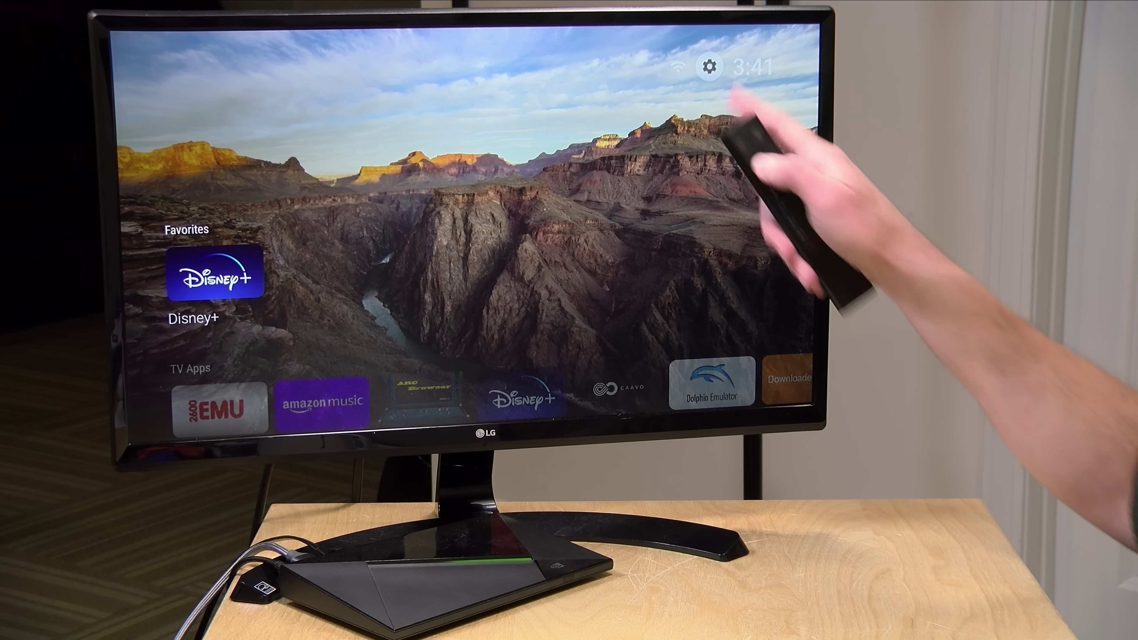
{"action": "key", "text": "Return"}
{"action": "key", "text": "Down"}
{"action": "key", "text": "Down"}
{"action": "key", "text": "Down"}
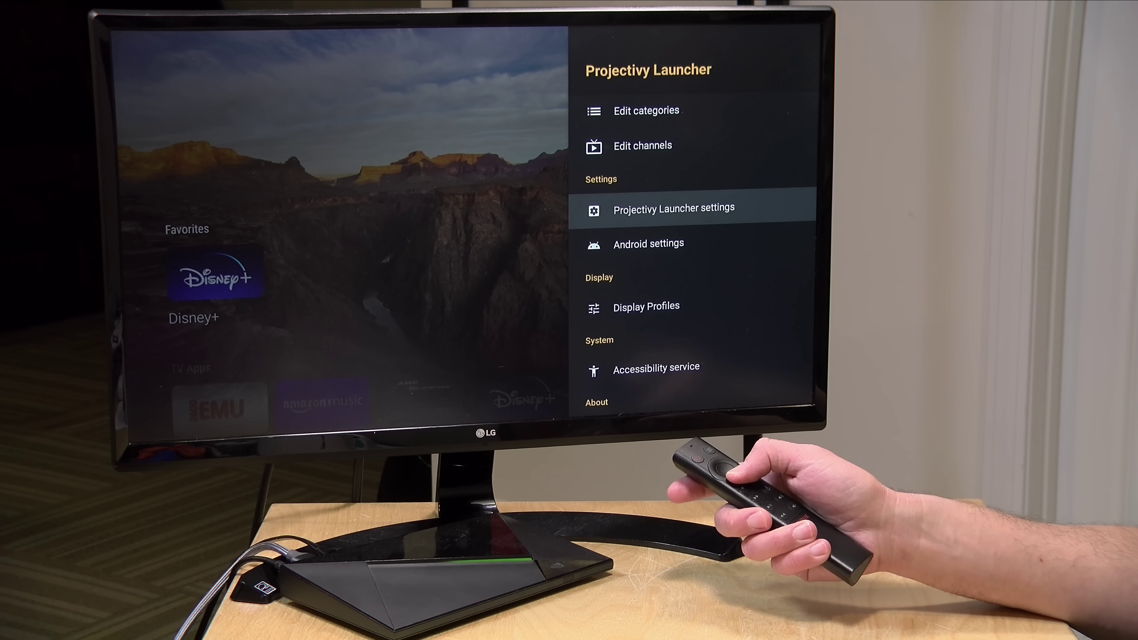
{"action": "key", "text": "Up"}
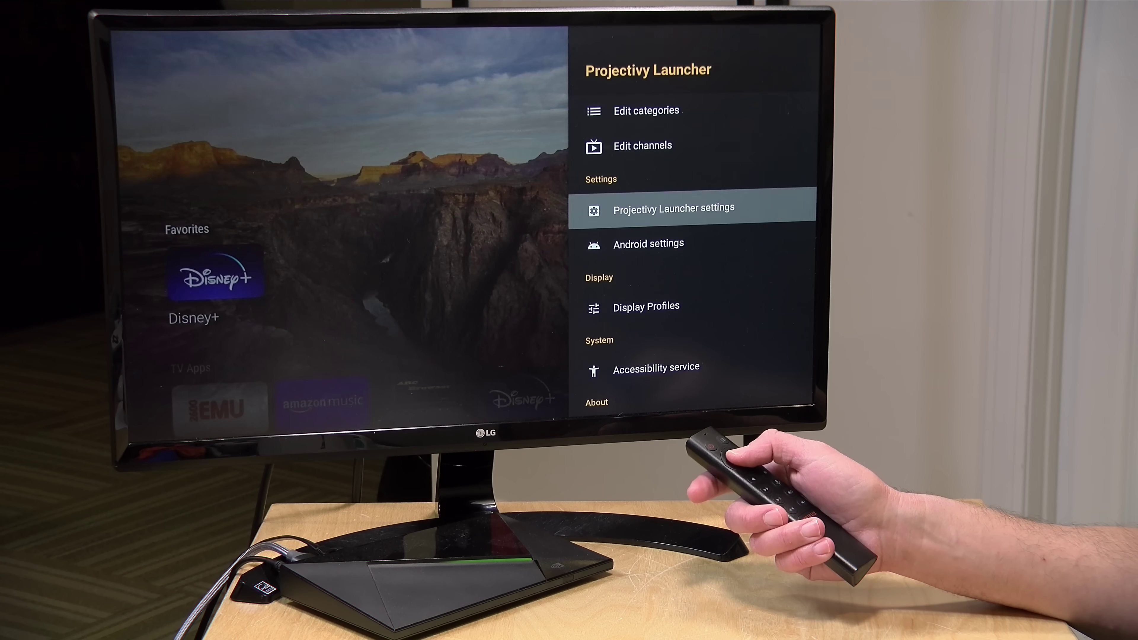
{"action": "key", "text": "Return"}
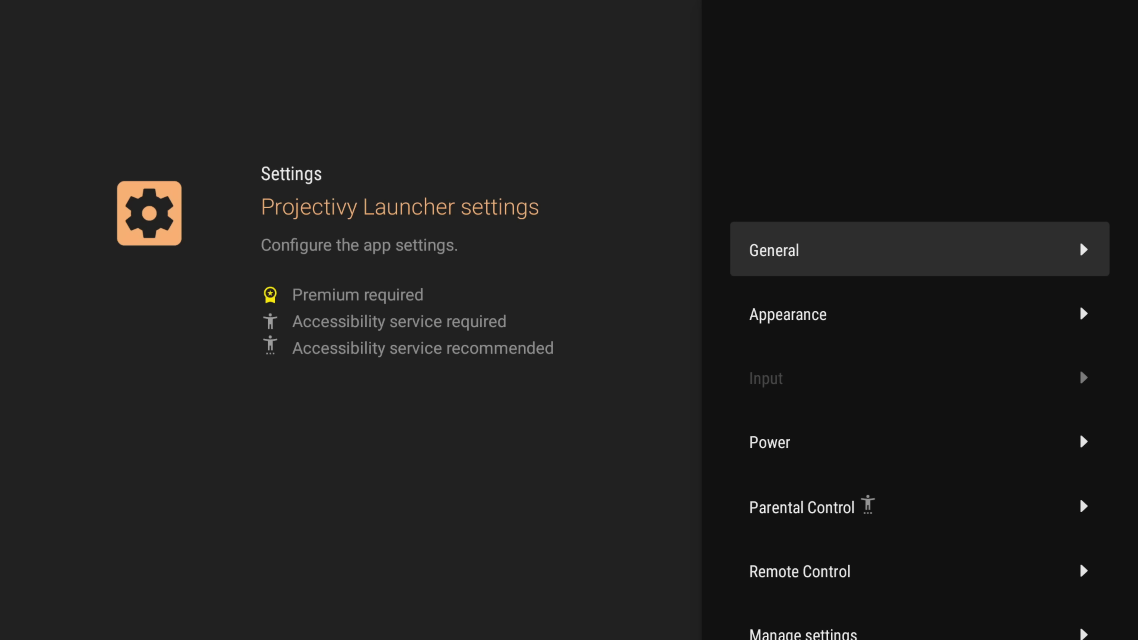
{"action": "key", "text": "Return"}
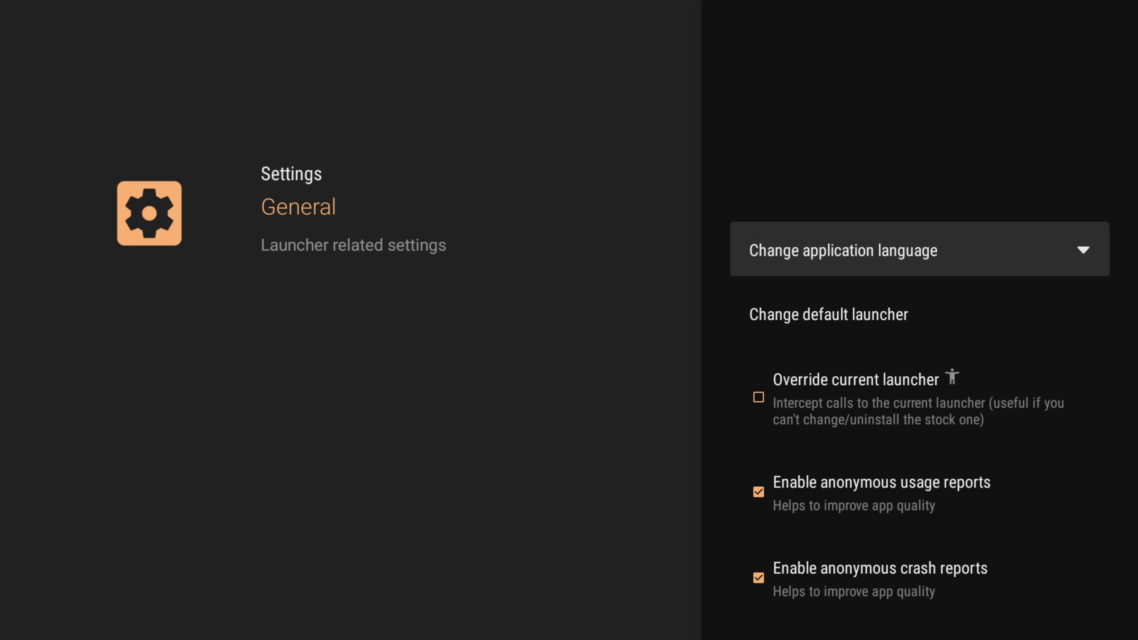
{"action": "key", "text": "Down"}
{"action": "key", "text": "Down"}
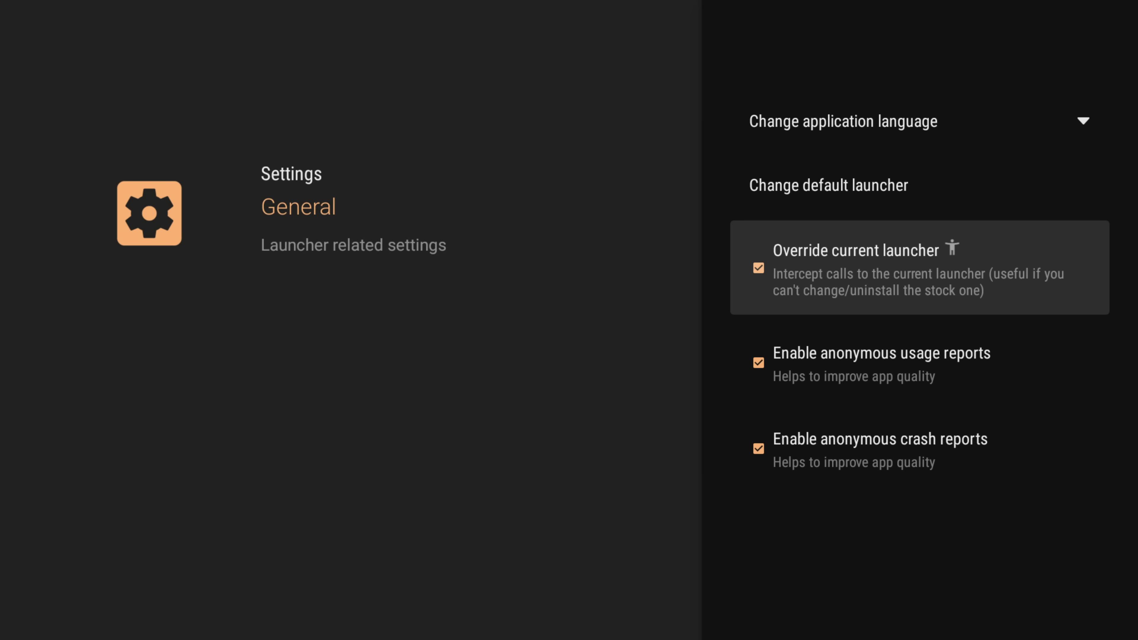
{"action": "key", "text": "Escape"}
- Open Disney+ and then Downloader, and return home to Projectivy Launcher
{"action": "key", "text": "Return"}
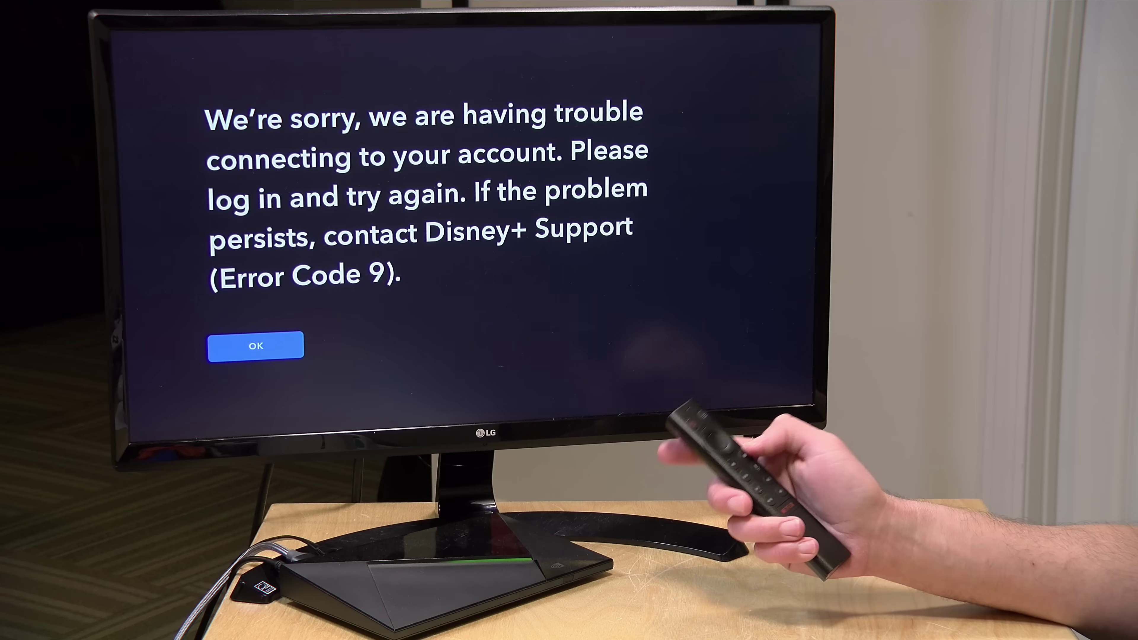
{"action": "key", "text": "Return"}
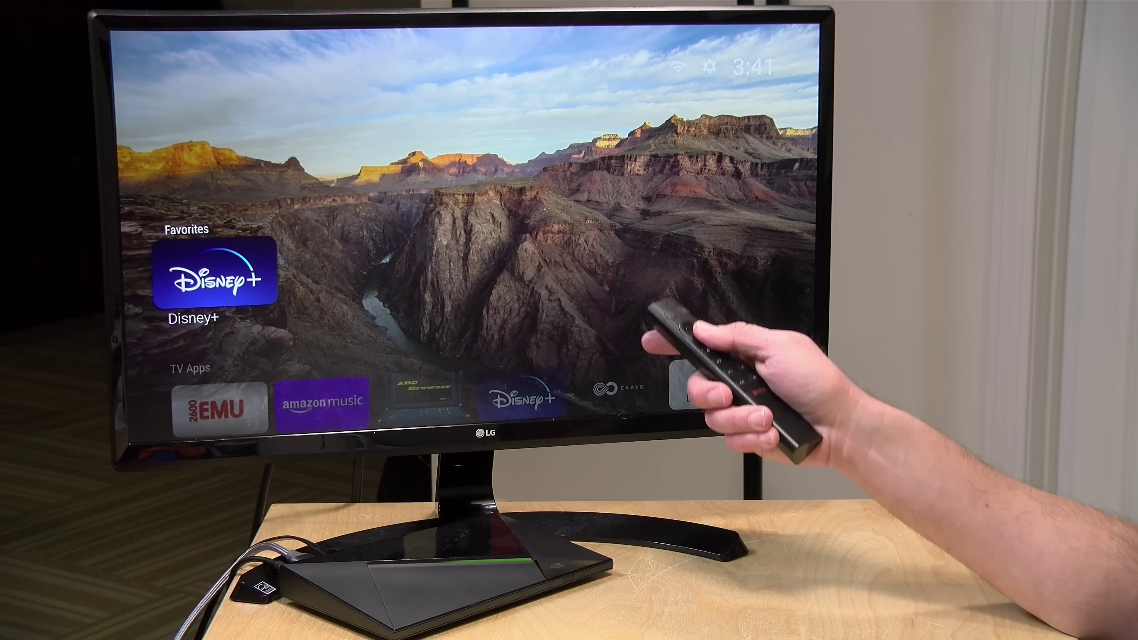
{"action": "key", "text": "Down"}
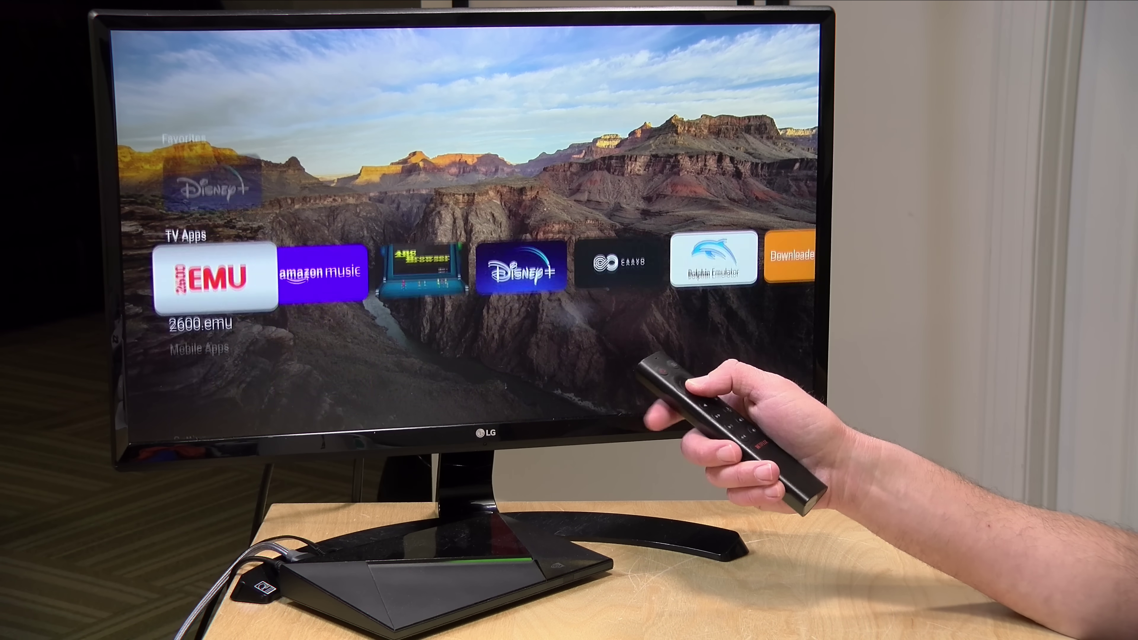
{"action": "key", "text": "Right"}
{"action": "key", "text": "Right"}
{"action": "key", "text": "Right"}
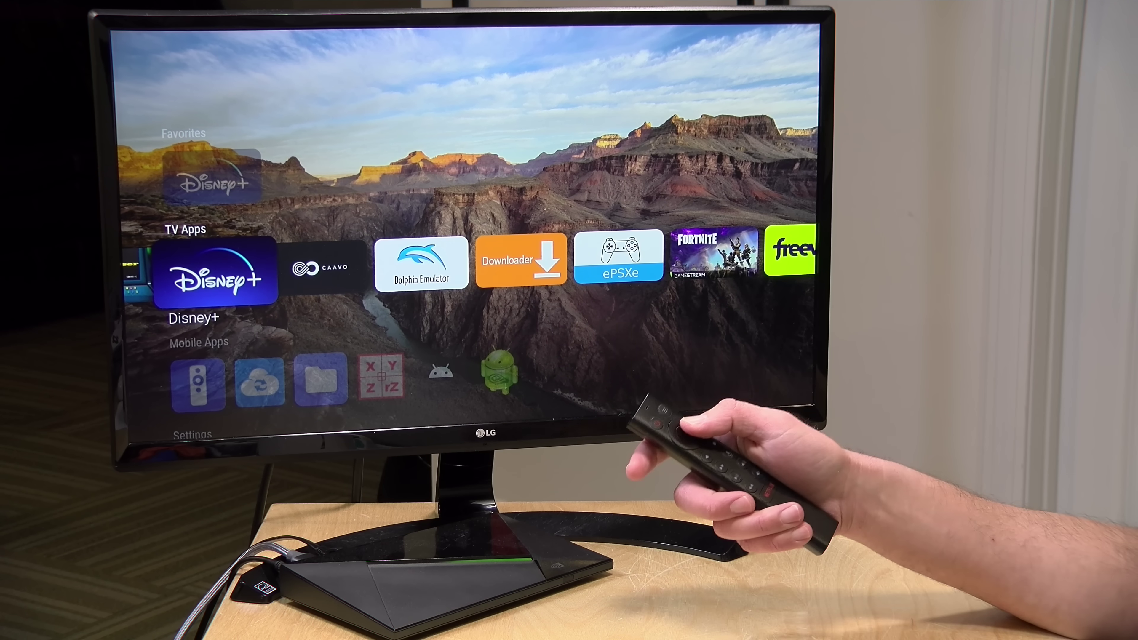
{"action": "key", "text": "Right"}
{"action": "key", "text": "Right"}
{"action": "key", "text": "Right"}
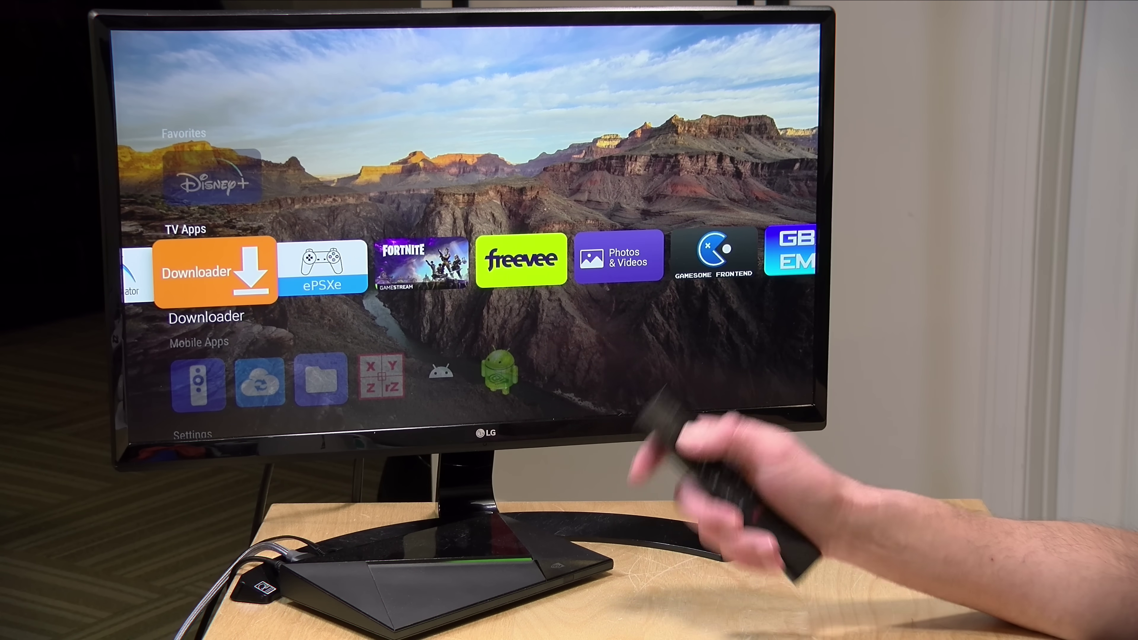
{"action": "key", "text": "Return"}
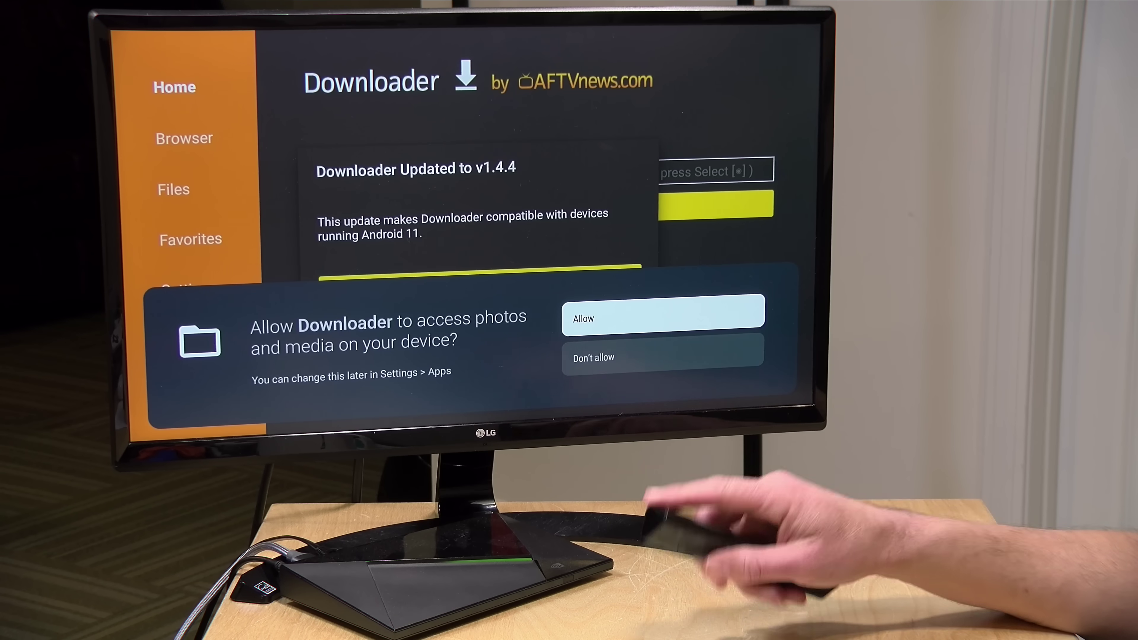
{"action": "key", "text": "Return"}
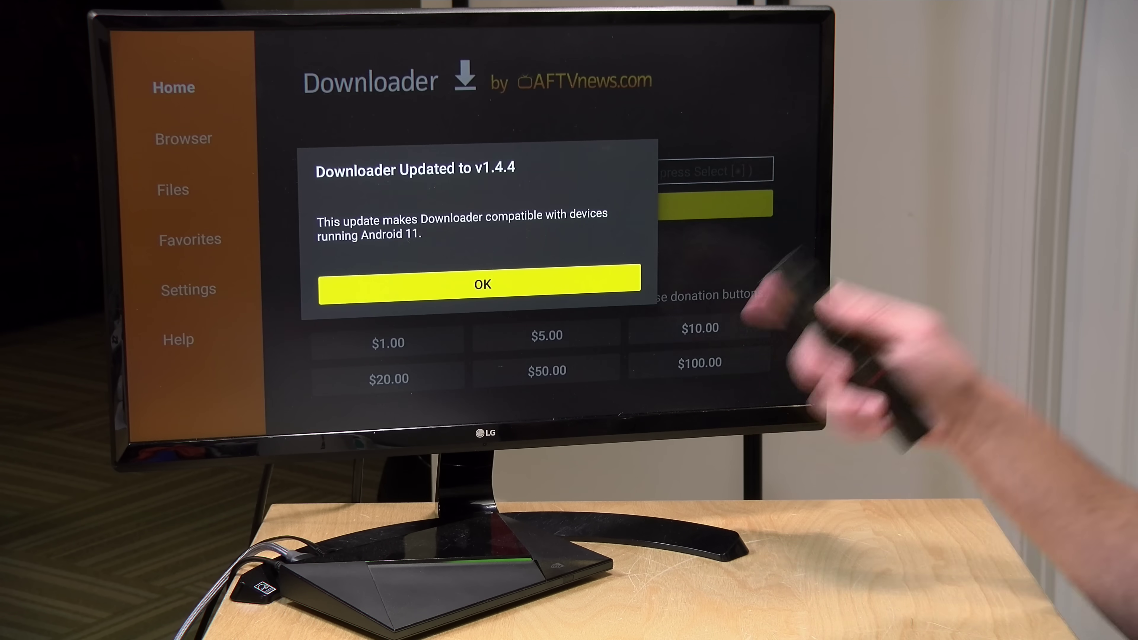
{"action": "key", "text": "Return"}
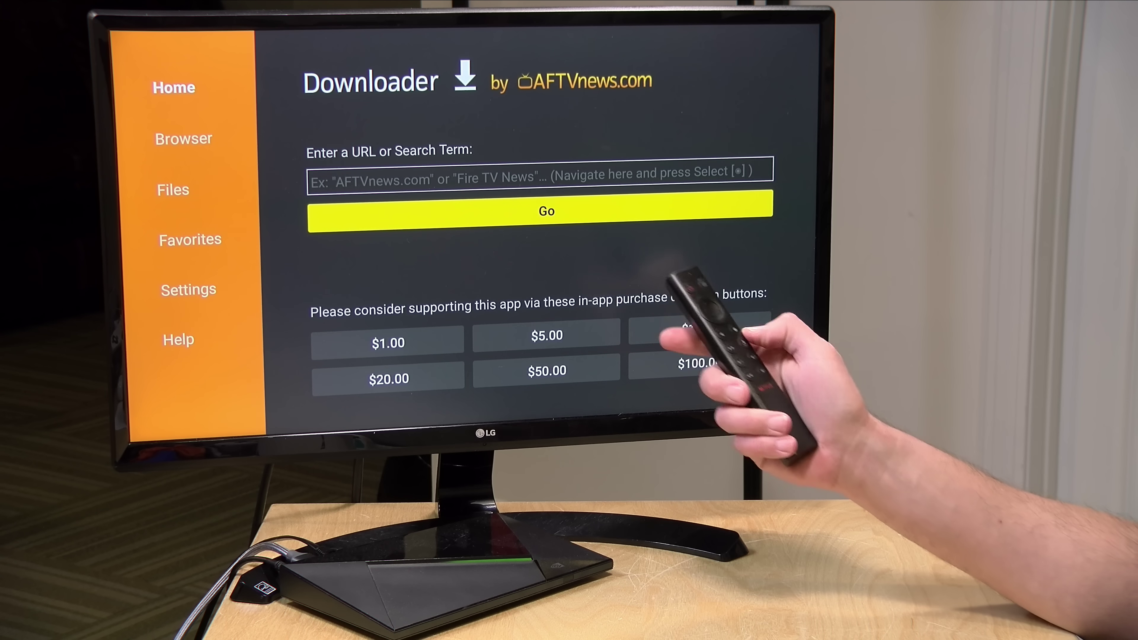
{"action": "key", "text": "Home"}
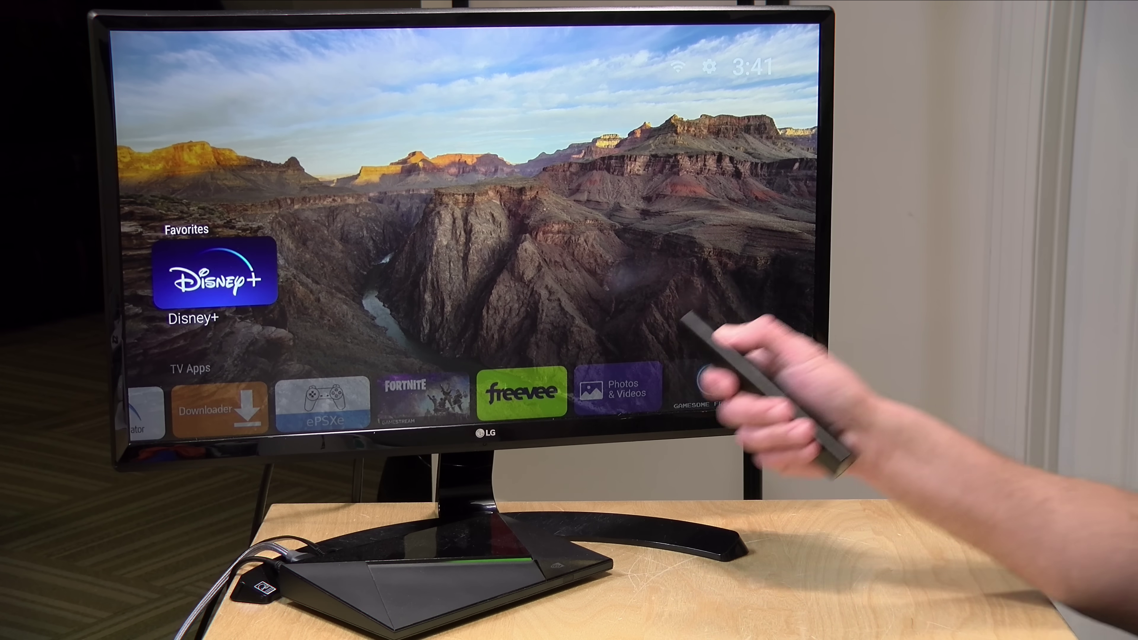
{"action": "key", "text": "Left"}
{"action": "key", "text": "Right"}
{"action": "key", "text": "Down"}
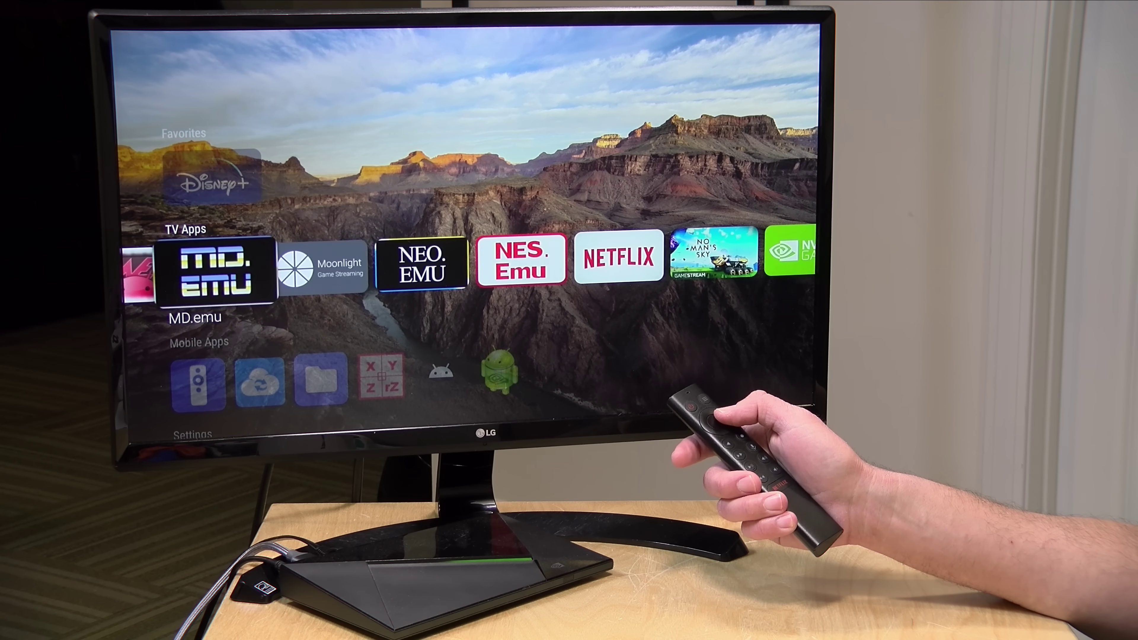
{"action": "key", "text": "Return"}
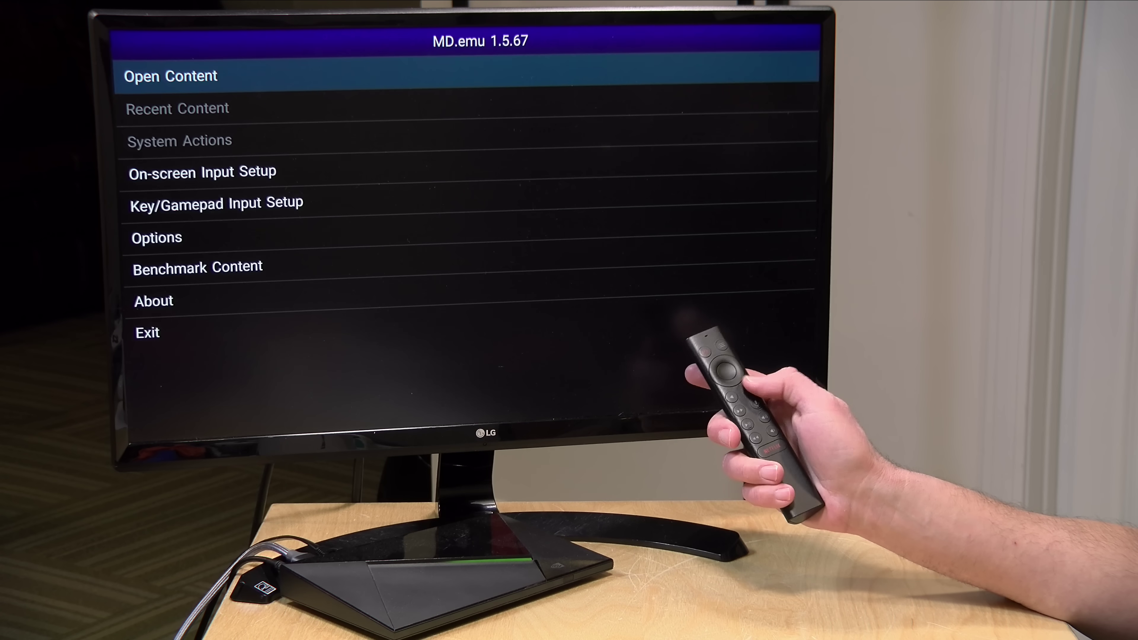
{"action": "key", "text": "Home"}
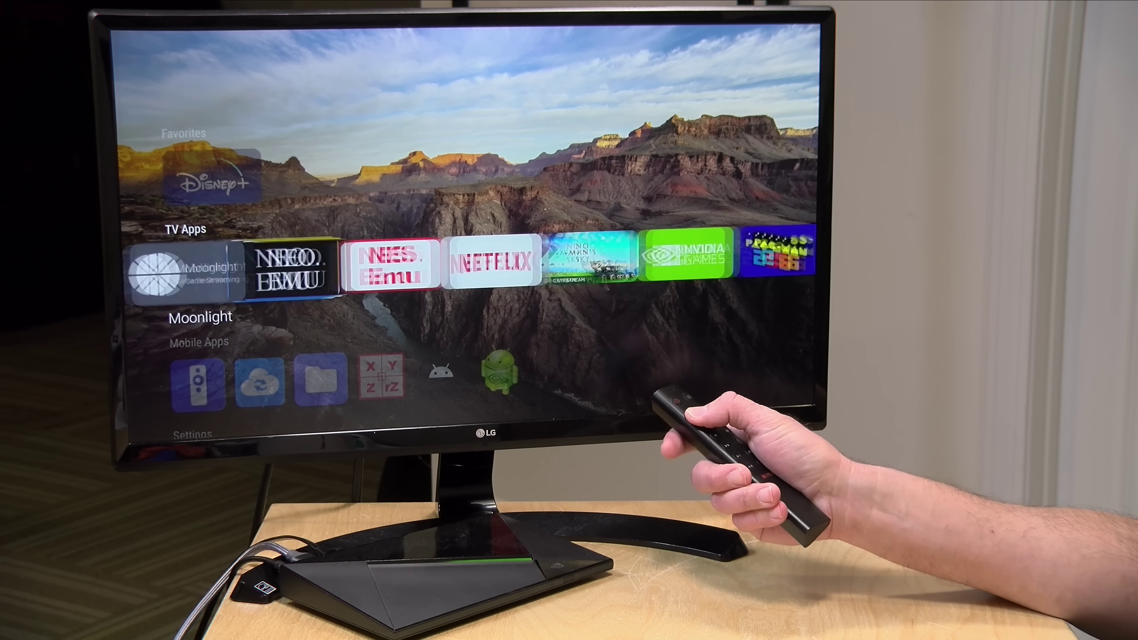
{"action": "key", "text": "Up"}
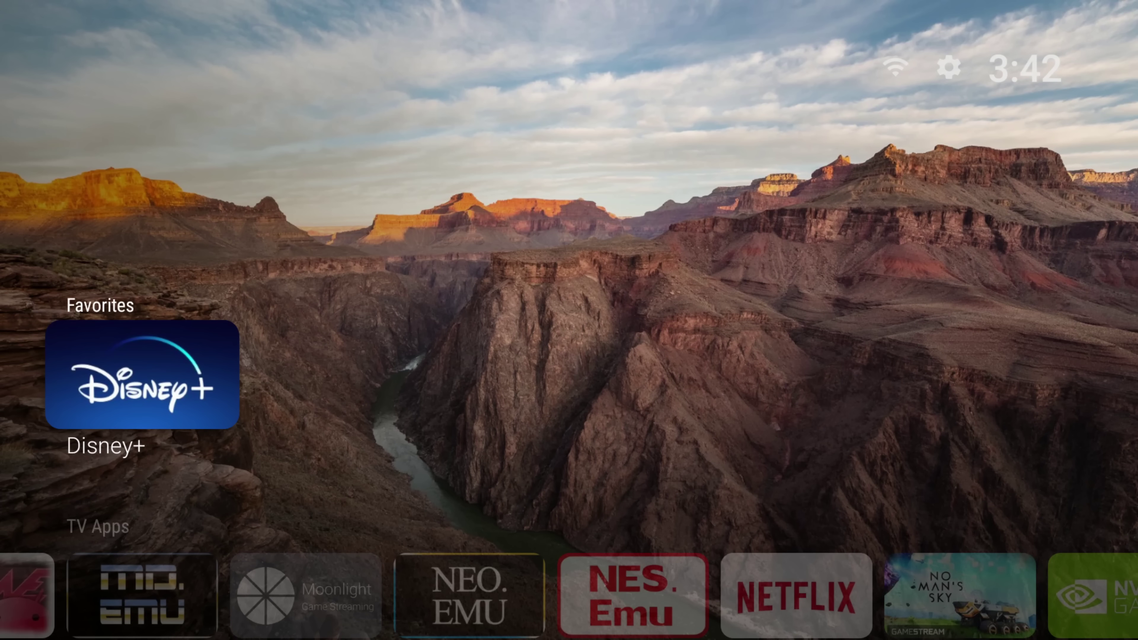
{"action": "key", "text": "Up"}
- Open Projectivy Launcher settings > Appearance > Categories
{"action": "key", "text": "Return"}
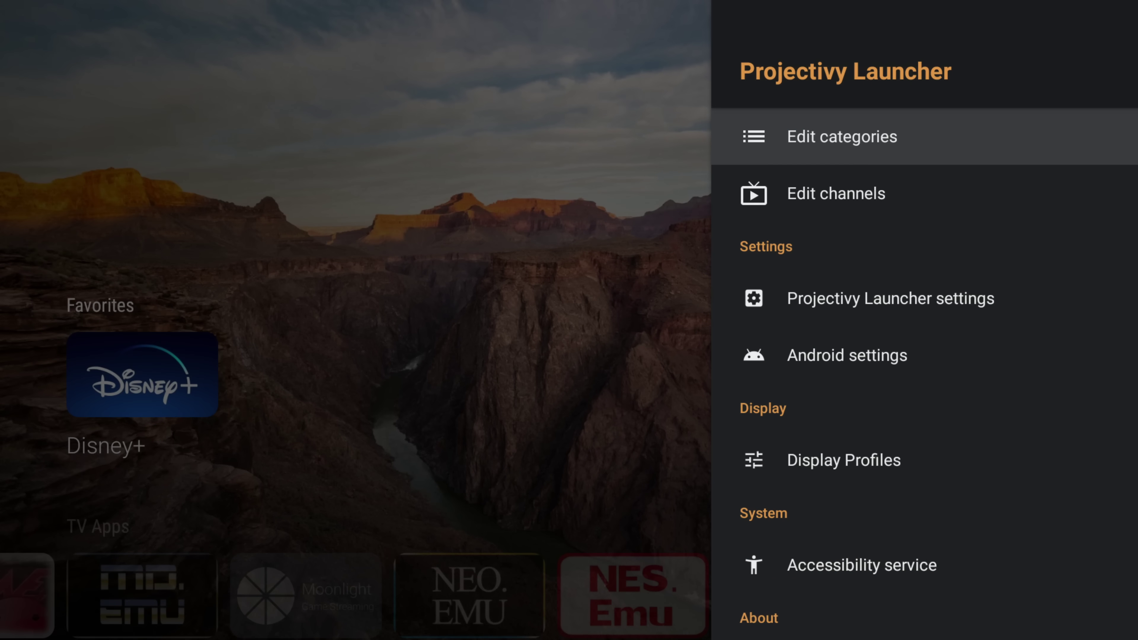
{"action": "key", "text": "Down"}
{"action": "key", "text": "Down"}
{"action": "key", "text": "Return"}
{"action": "key", "text": "Down"}
{"action": "key", "text": "Return"}
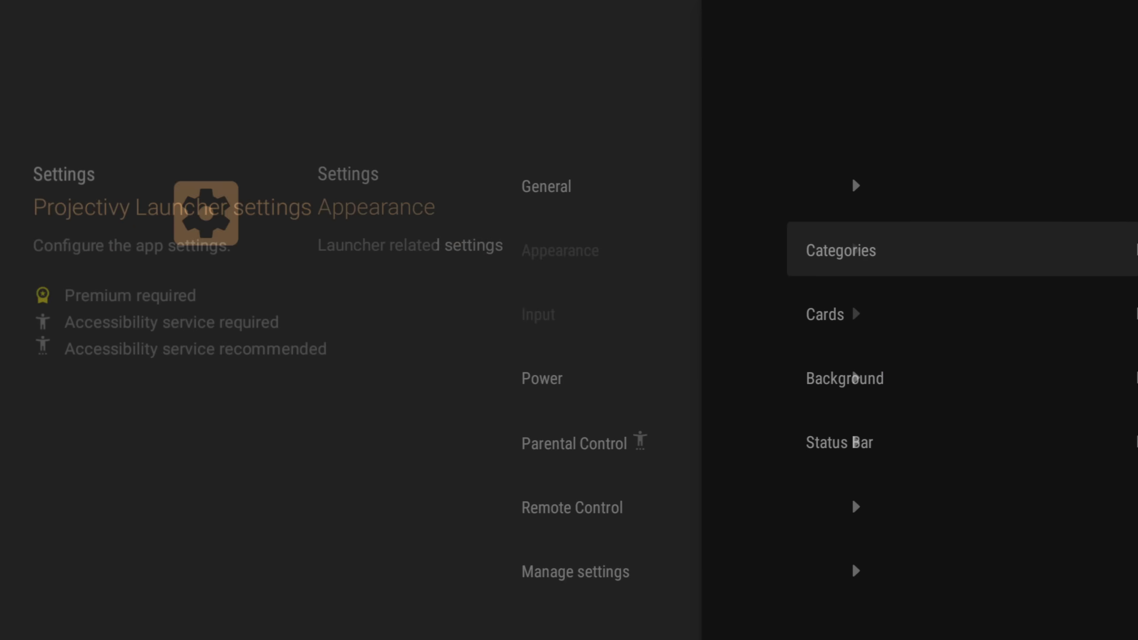
{"action": "key", "text": "Down"}
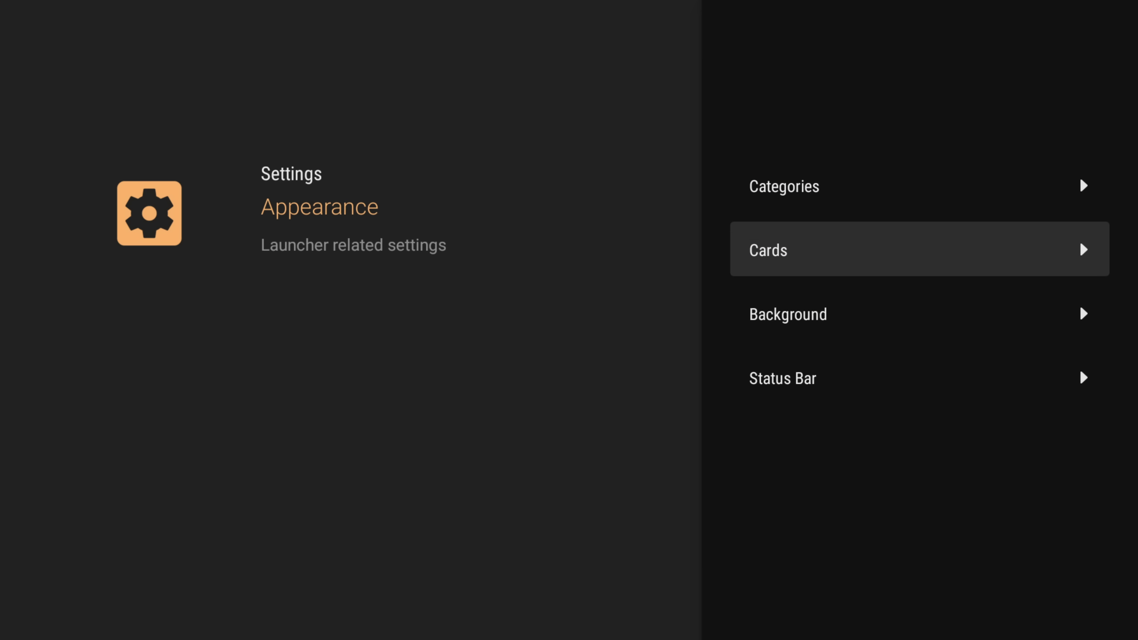
{"action": "key", "text": "Up"}
{"action": "key", "text": "Return"}
- Lower the categories Top margin to 29%, then back out to the main settings
{"action": "key", "text": "Down"}
{"action": "key", "text": "Up"}
{"action": "key", "text": "Down"}
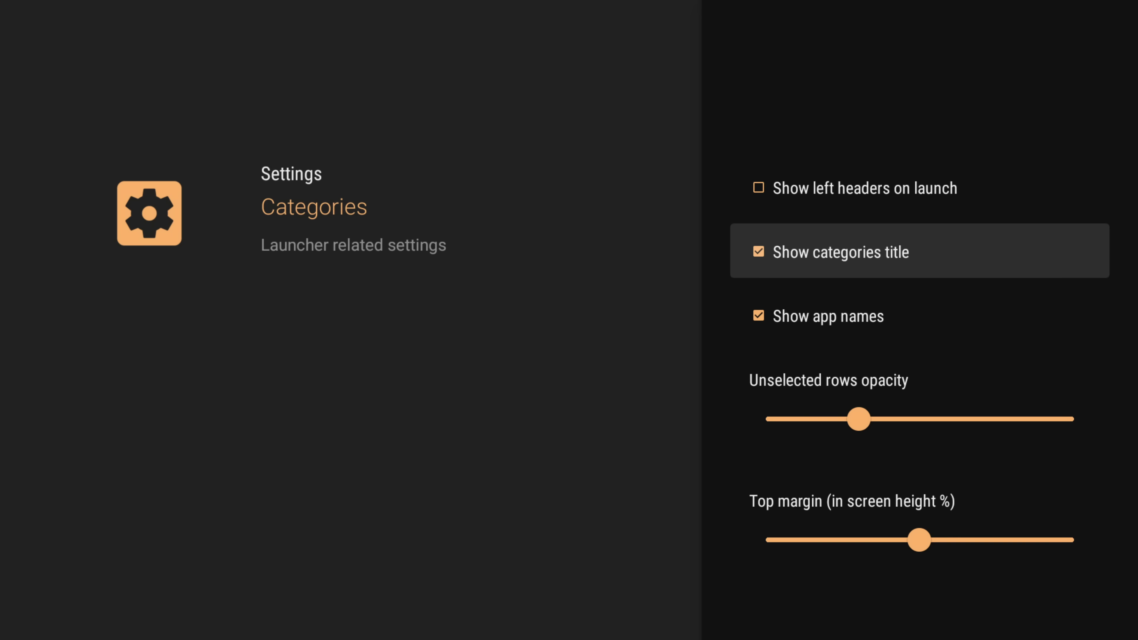
{"action": "key", "text": "Down"}
{"action": "key", "text": "Down"}
{"action": "key", "text": "Down"}
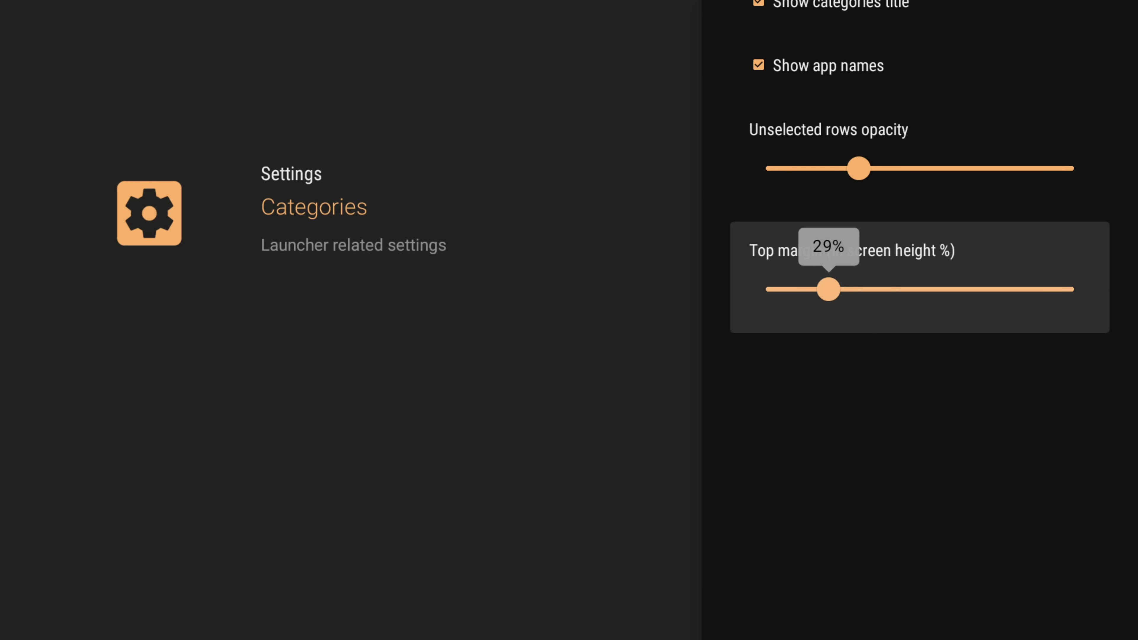
{"action": "key", "text": "Escape"}
{"action": "key", "text": "Escape"}
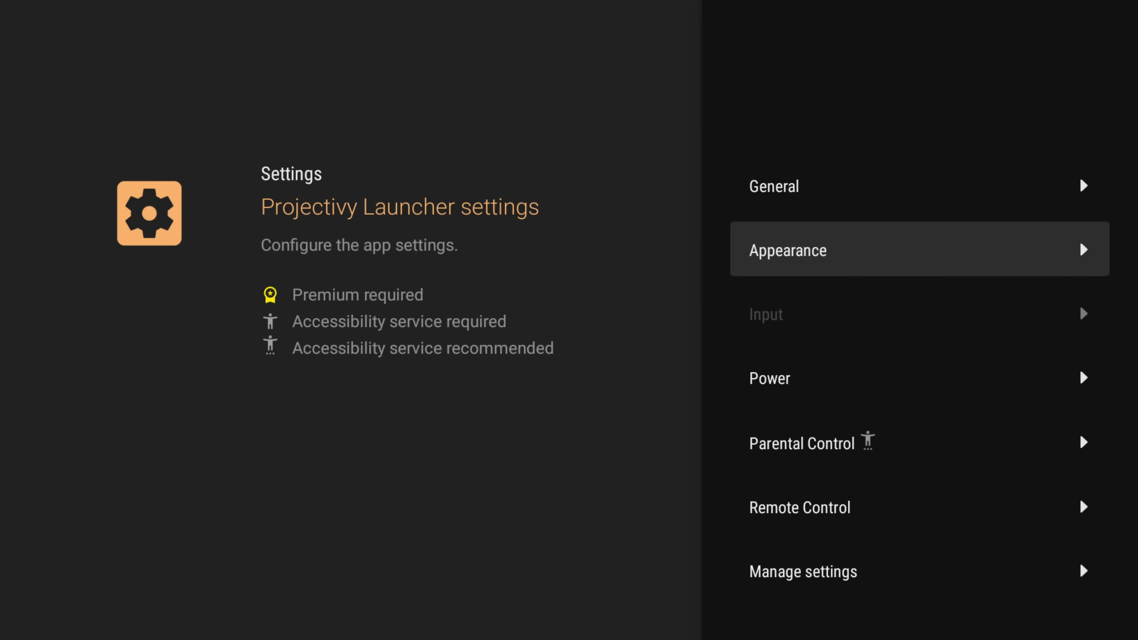
{"action": "key", "text": "Escape"}
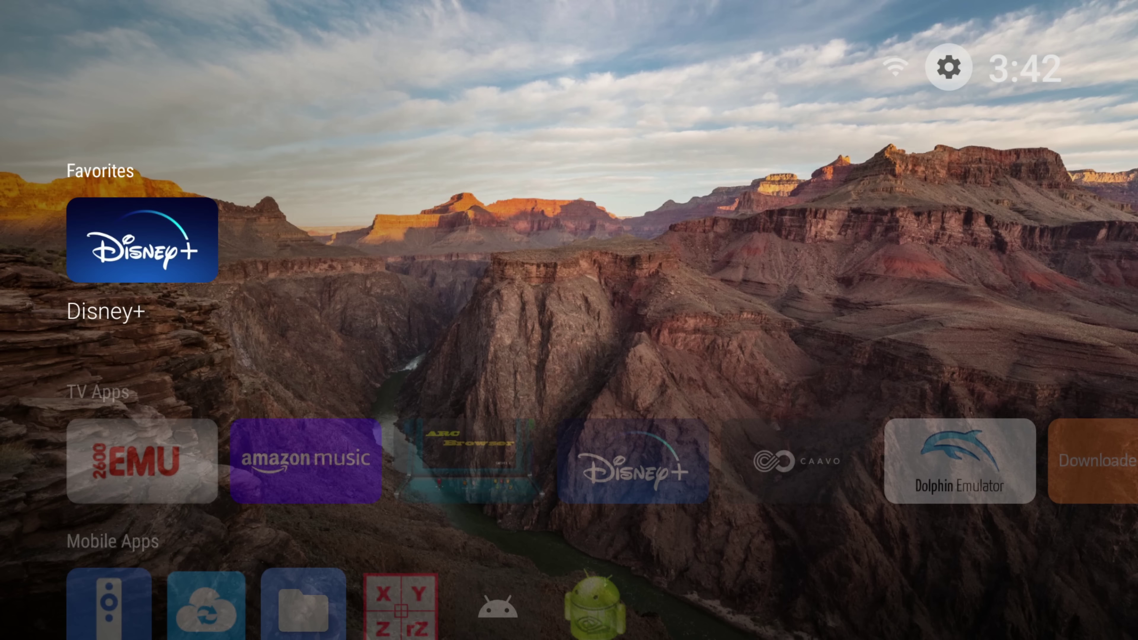
- Browse the Favorites, TV Apps and Mobile Apps rows, then bring up the launcher's main menu
{"action": "key", "text": "Down"}
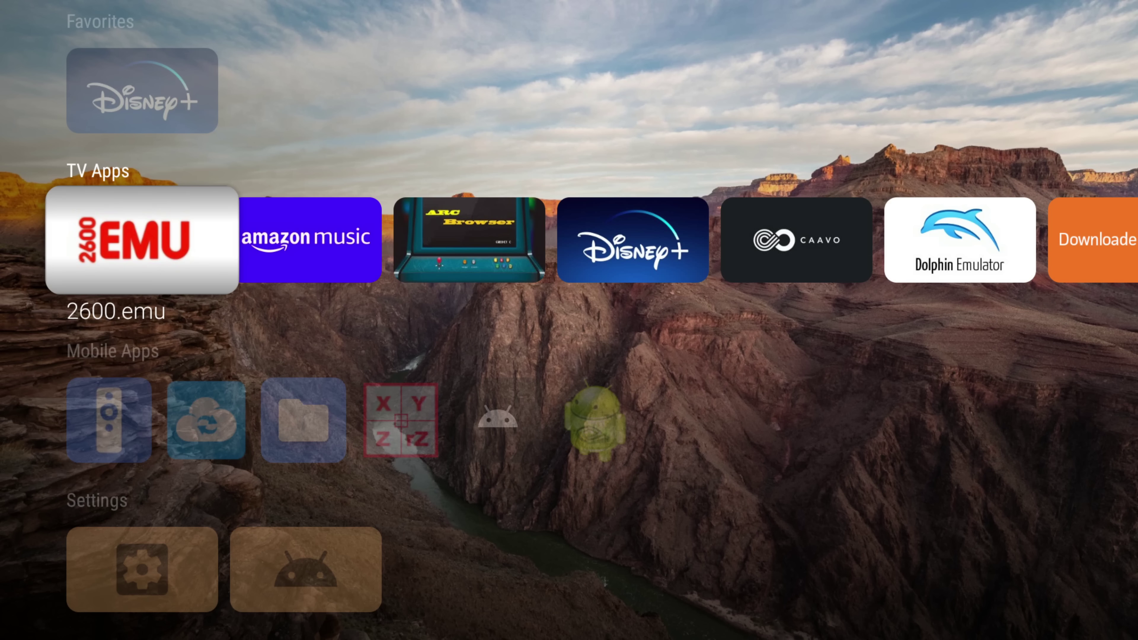
{"action": "key", "text": "Up"}
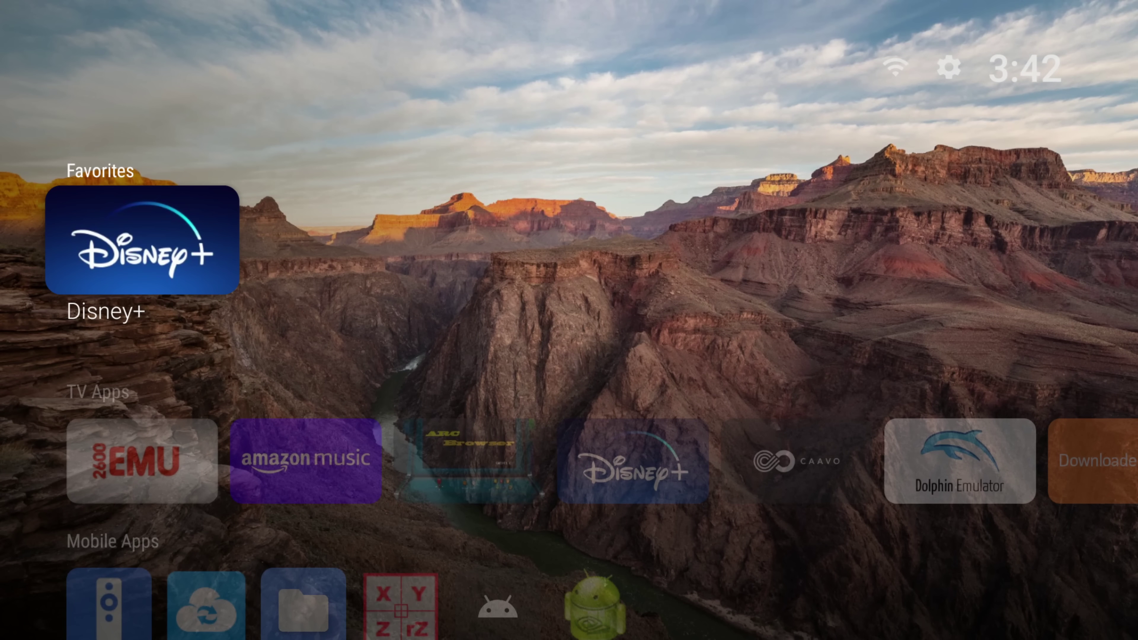
{"action": "key", "text": "Down"}
{"action": "key", "text": "Down"}
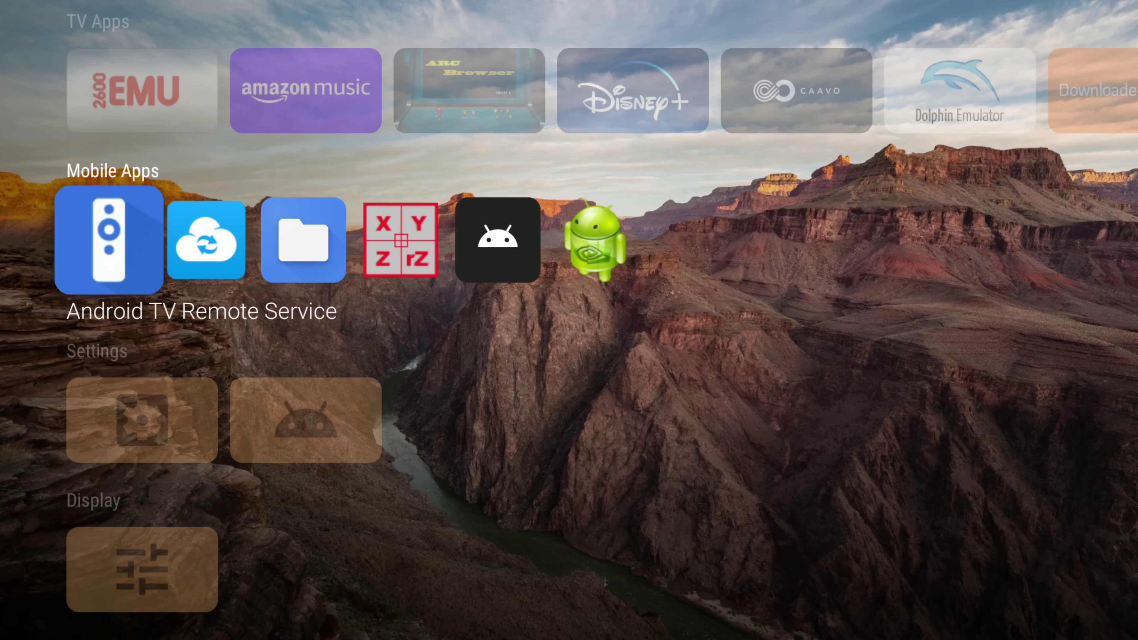
{"action": "key", "text": "Down"}
{"action": "key", "text": "Up"}
{"action": "key", "text": "Up"}
{"action": "key", "text": "Up"}
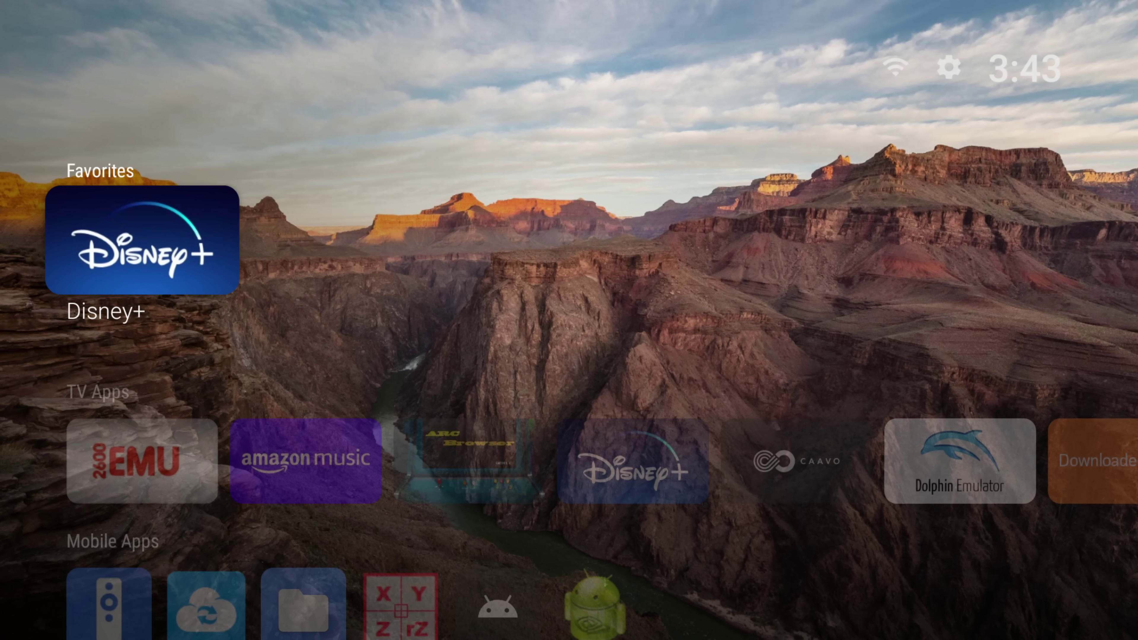
{"action": "key", "text": "Down"}
{"action": "key", "text": "Down"}
{"action": "key", "text": "Down"}
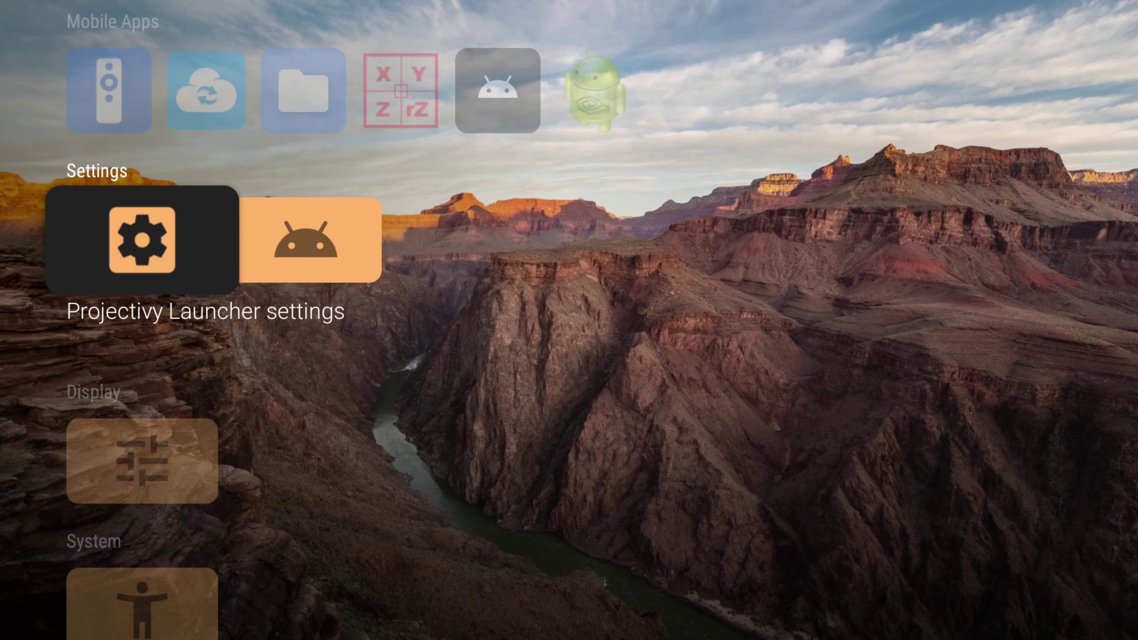
{"action": "key", "text": "Down"}
{"action": "key", "text": "Up"}
{"action": "key", "text": "Up"}
{"action": "key", "text": "Up"}
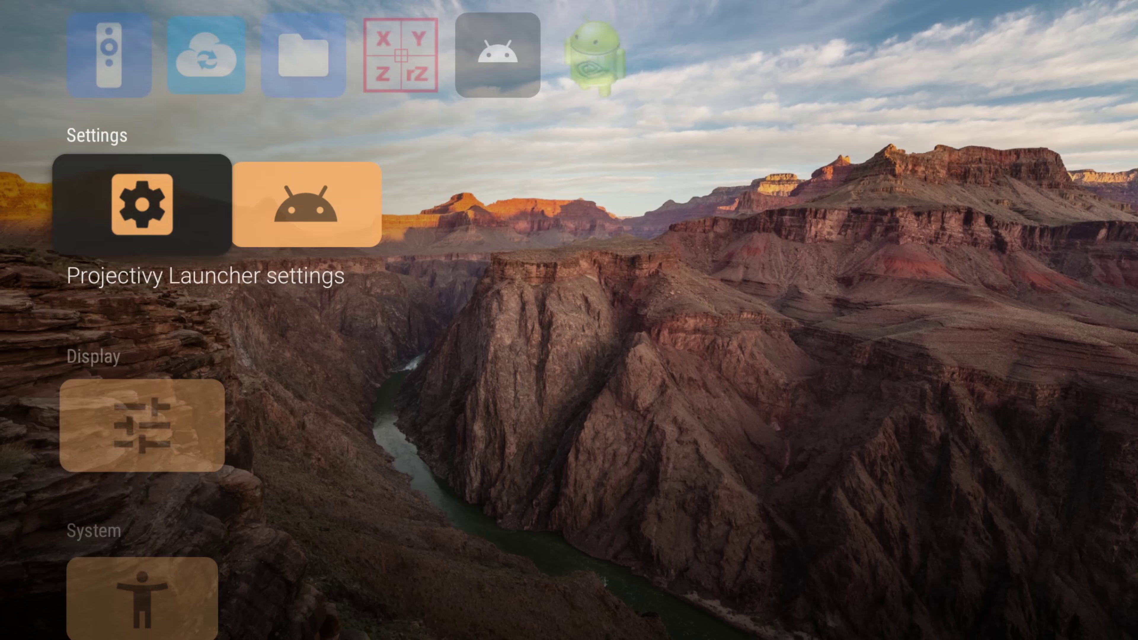
{"action": "key", "text": "Down"}
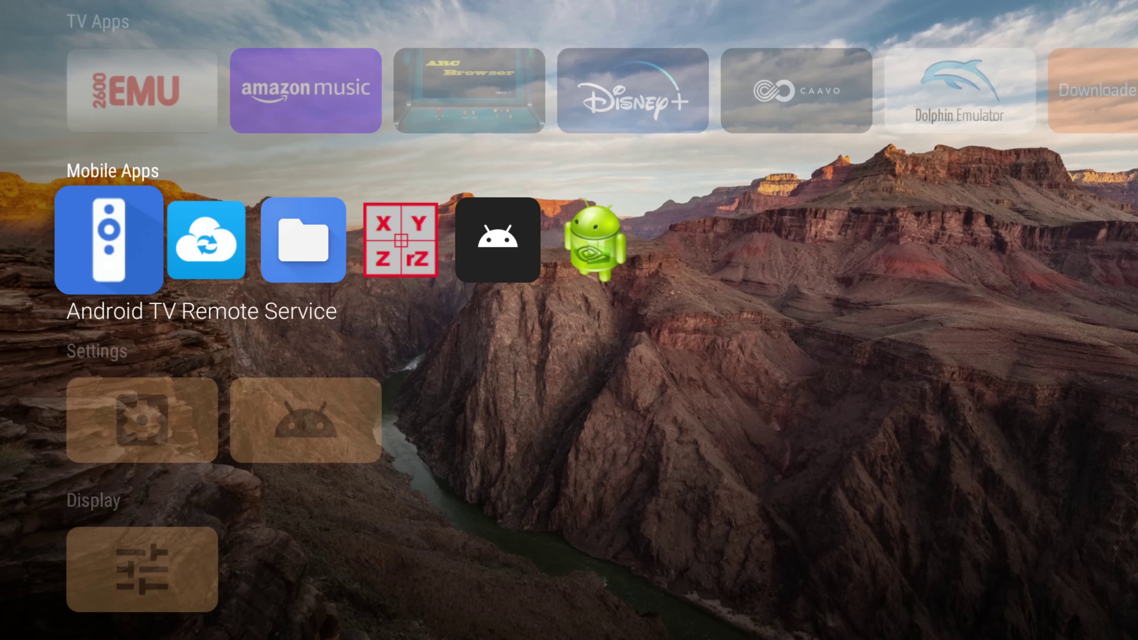
{"action": "key", "text": "Up"}
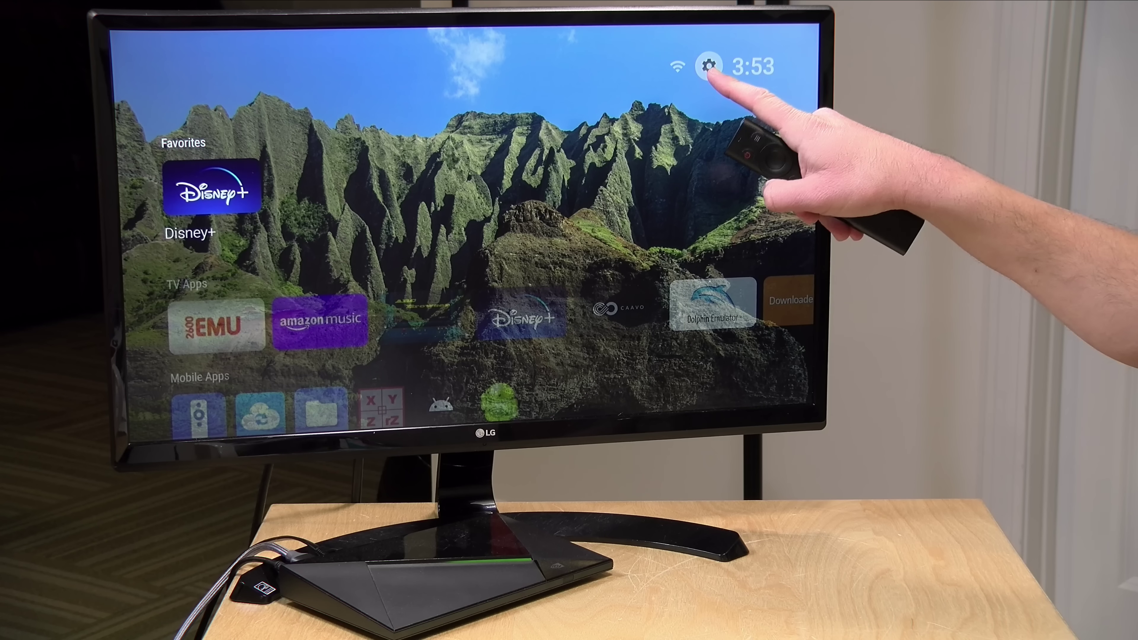
{"action": "key", "text": "Return"}
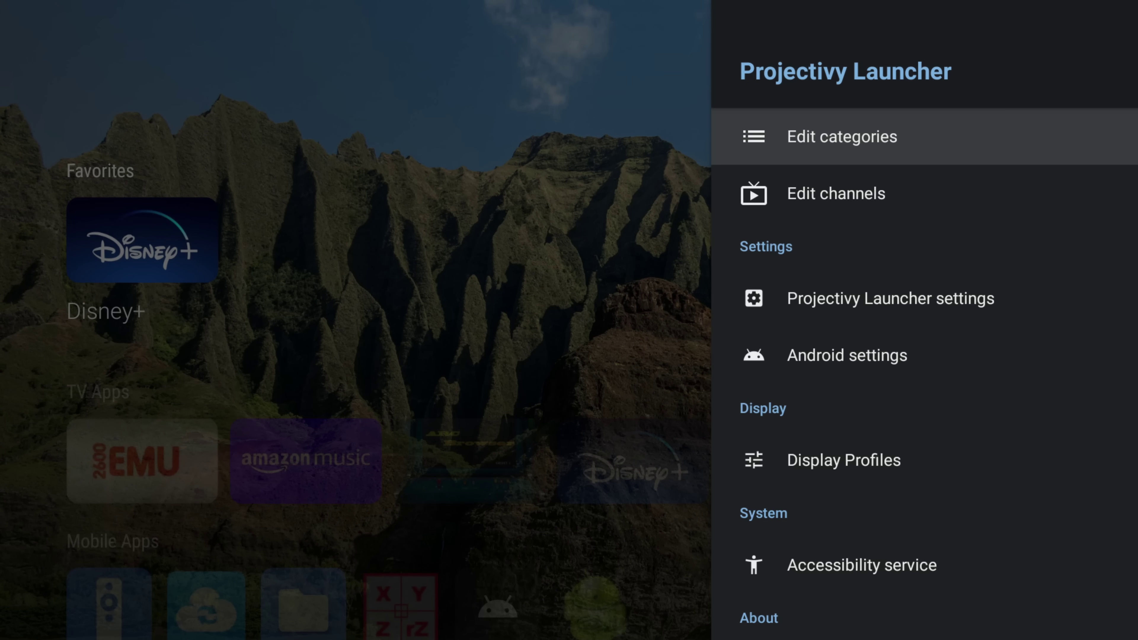
- Create 'New category' in the category editor, kept visible with sliding row at size M
{"action": "key", "text": "Return"}
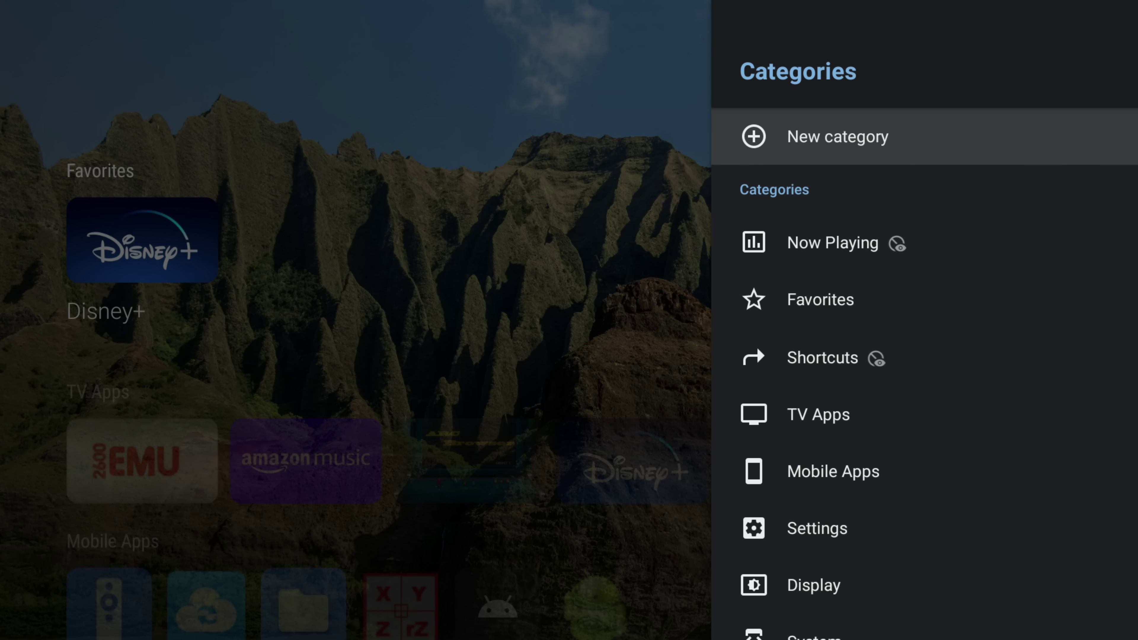
{"action": "key", "text": "Return"}
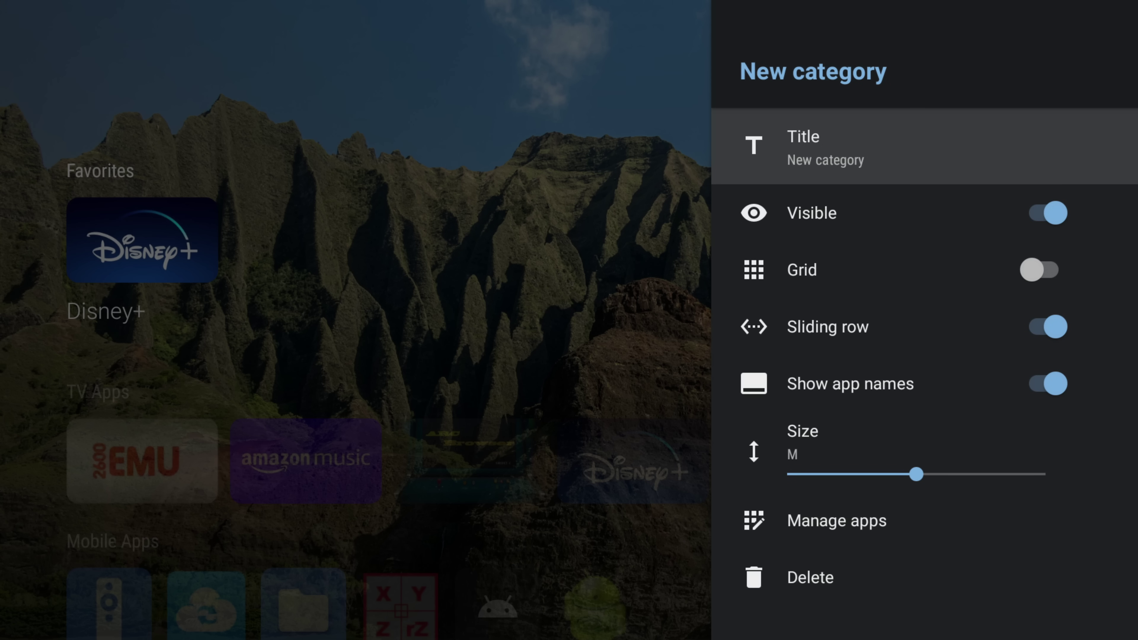
{"action": "key", "text": "Down"}
{"action": "key", "text": "Down"}
{"action": "key", "text": "Down"}
{"action": "key", "text": "Down"}
{"action": "key", "text": "Down"}
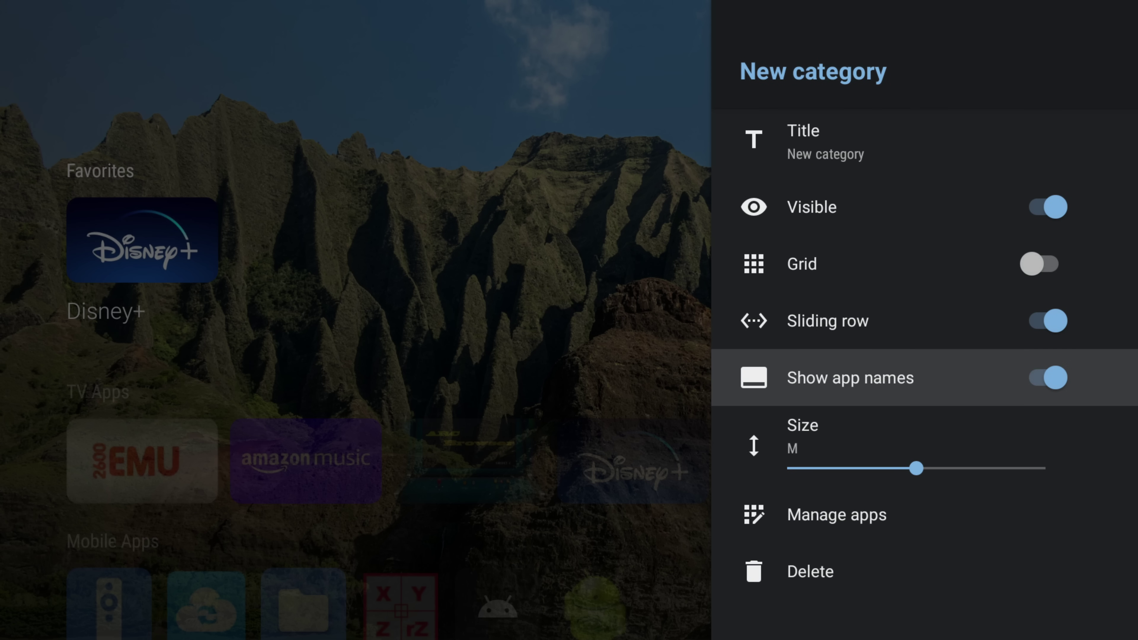
{"action": "key", "text": "Down"}
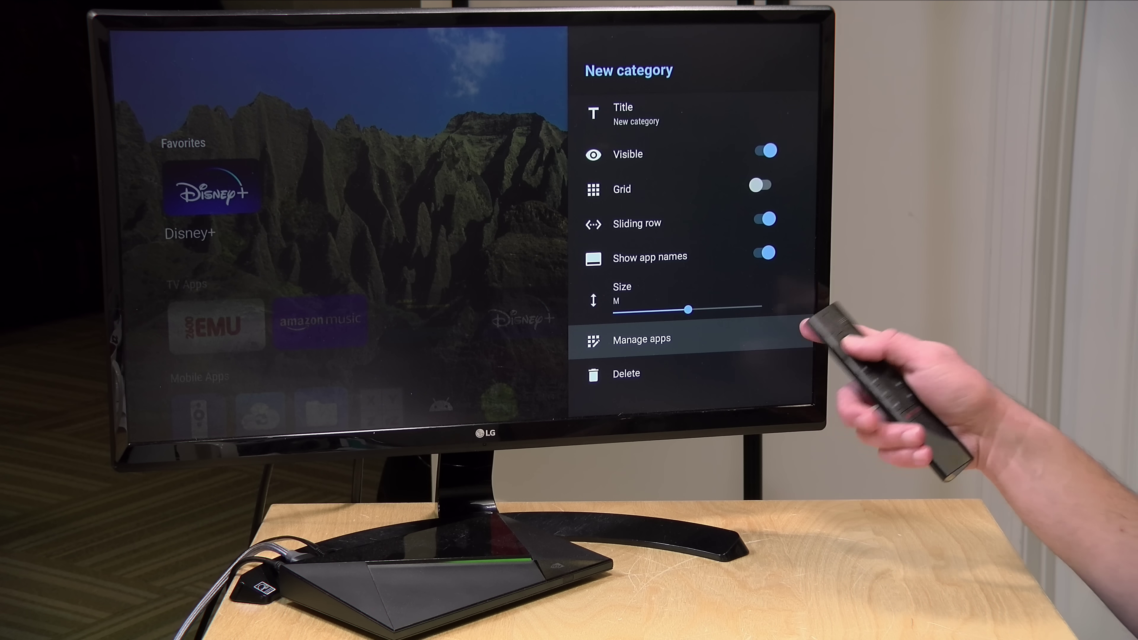
{"action": "key", "text": "Return"}
- Add Caavo Companion, Disney+, Dolphin Emulator and Fortnite to the new category
{"action": "key", "text": "Down"}
{"action": "key", "text": "Down"}
{"action": "key", "text": "Down"}
{"action": "key", "text": "Return"}
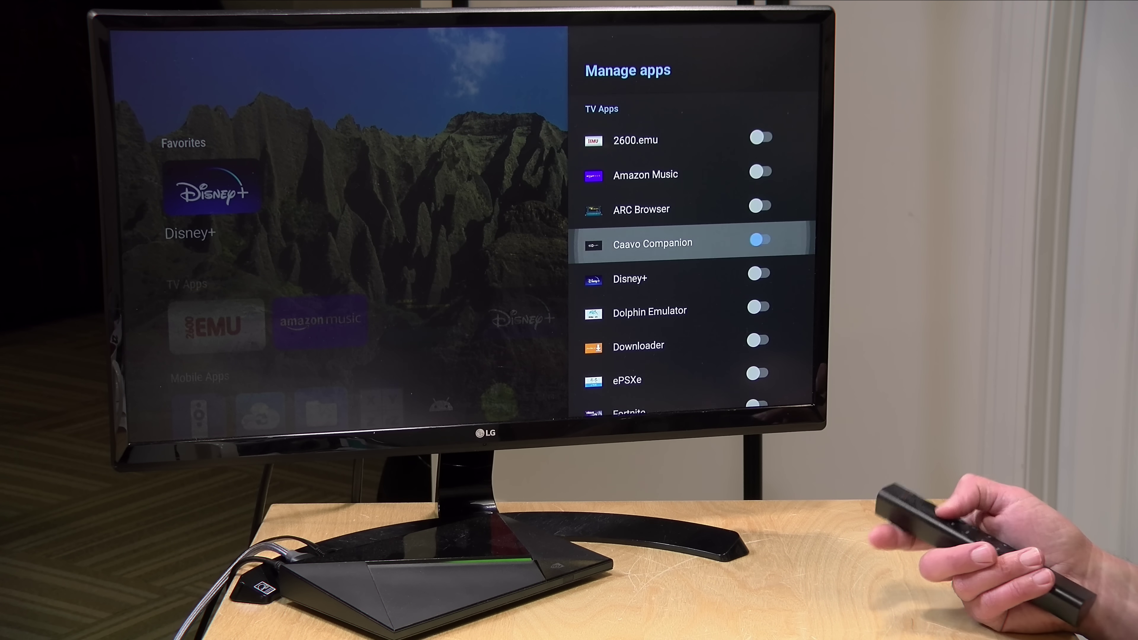
{"action": "key", "text": "Down"}
{"action": "key", "text": "Return"}
{"action": "key", "text": "Down"}
{"action": "key", "text": "Return"}
{"action": "key", "text": "Down"}
- Add Gallery, Gamesome Frontend, GBA.emu, HBO Max and MAME4droid, then return to the main menu
{"action": "key", "text": "Down"}
{"action": "key", "text": "Down"}
{"action": "key", "text": "Return"}
{"action": "key", "text": "Down"}
{"action": "key", "text": "Down"}
{"action": "key", "text": "Return"}
{"action": "key", "text": "Down"}
{"action": "key", "text": "Return"}
{"action": "key", "text": "Down"}
{"action": "key", "text": "Return"}
{"action": "key", "text": "Down"}
{"action": "key", "text": "Return"}
{"action": "key", "text": "Down"}
{"action": "key", "text": "Down"}
{"action": "key", "text": "Down"}
{"action": "key", "text": "Down"}
{"action": "key", "text": "Down"}
{"action": "key", "text": "Return"}
{"action": "key", "text": "Down"}
{"action": "key", "text": "Down"}
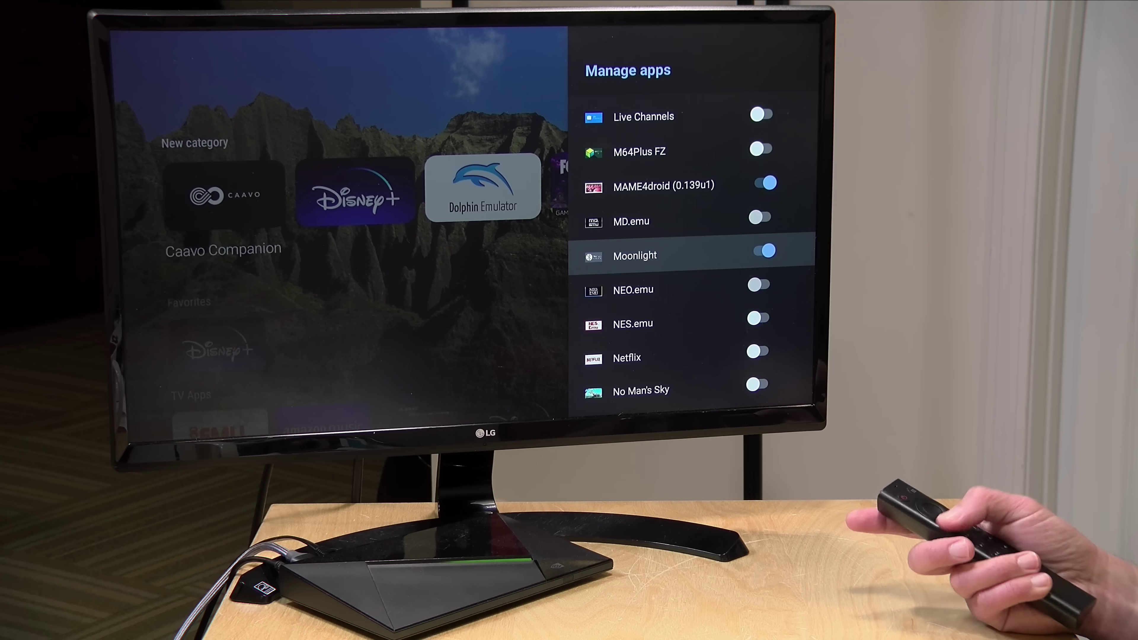
{"action": "key", "text": "Escape"}
{"action": "key", "text": "Escape"}
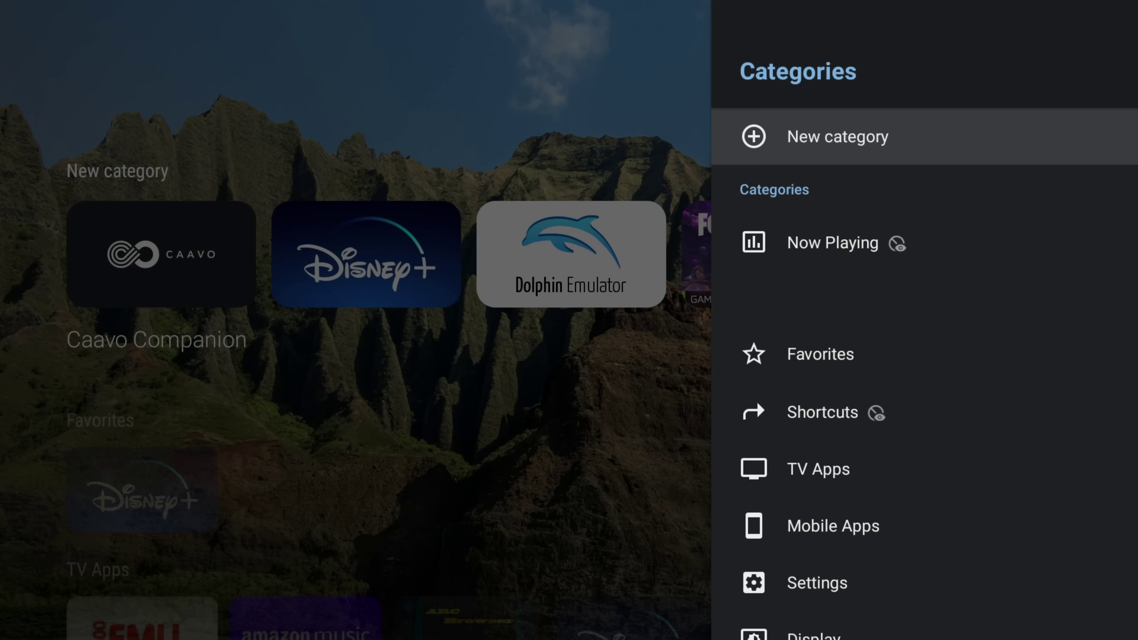
{"action": "key", "text": "Escape"}
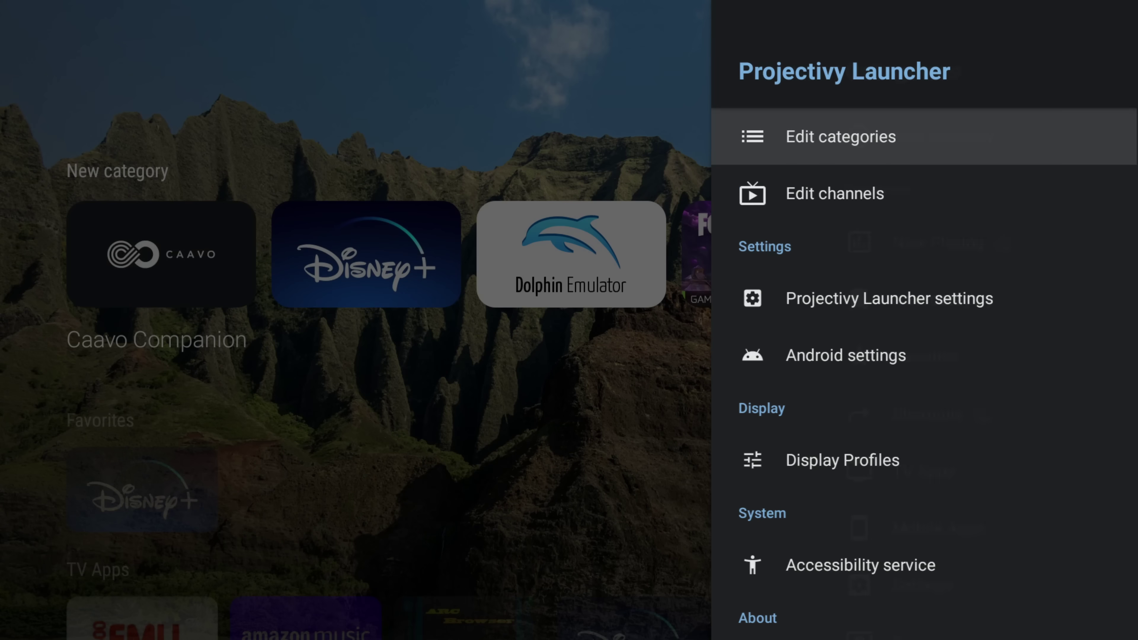
{"action": "key", "text": "Escape"}
{"action": "key", "text": "Down"}
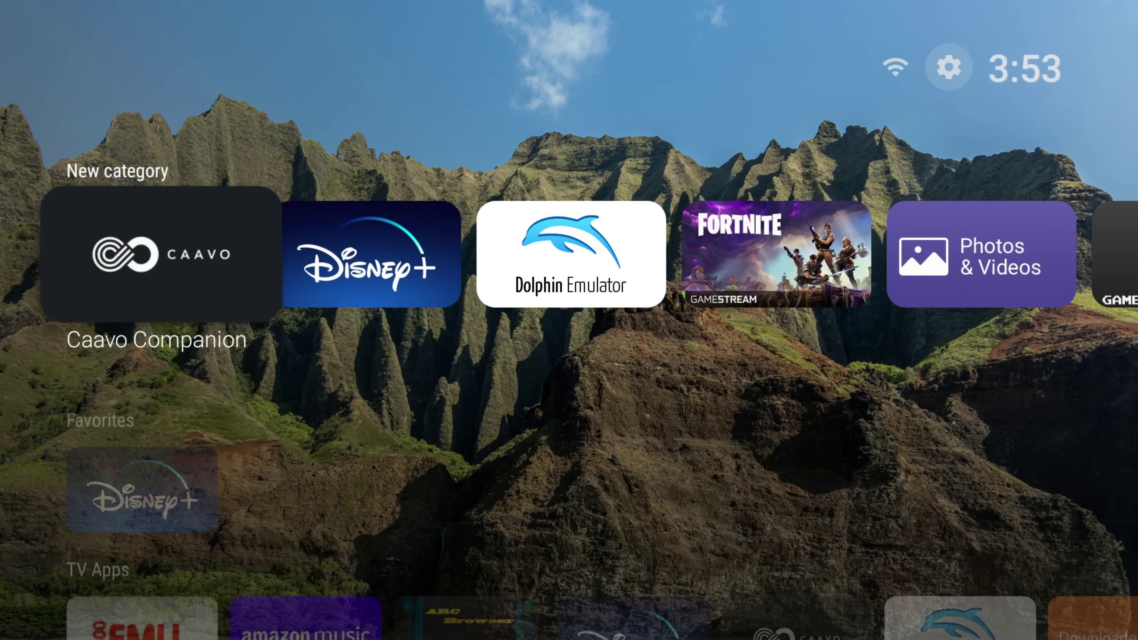
{"action": "key", "text": "Right"}
{"action": "key", "text": "Right"}
{"action": "key", "text": "Right"}
{"action": "key", "text": "Right"}
{"action": "key", "text": "Right"}
{"action": "key", "text": "Right"}
{"action": "key", "text": "Right"}
{"action": "key", "text": "Right"}
{"action": "key", "text": "Left"}
{"action": "key", "text": "Left"}
{"action": "key", "text": "Left"}
{"action": "key", "text": "Left"}
{"action": "key", "text": "Left"}
{"action": "key", "text": "Left"}
{"action": "key", "text": "Left"}
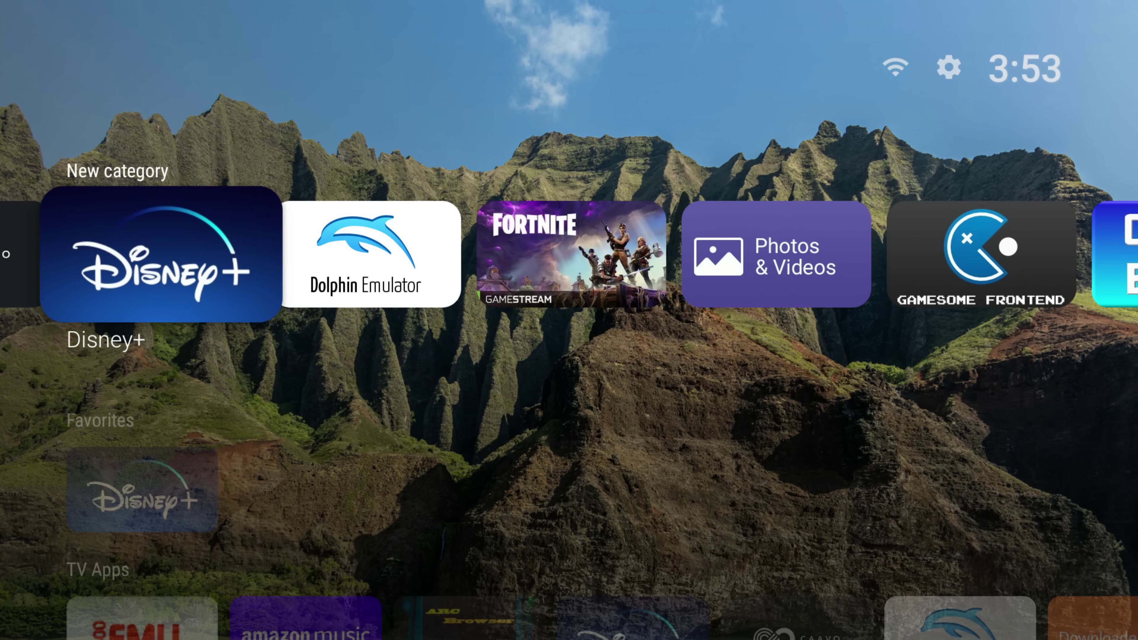
{"action": "key", "text": "Up"}
{"action": "key", "text": "Return"}
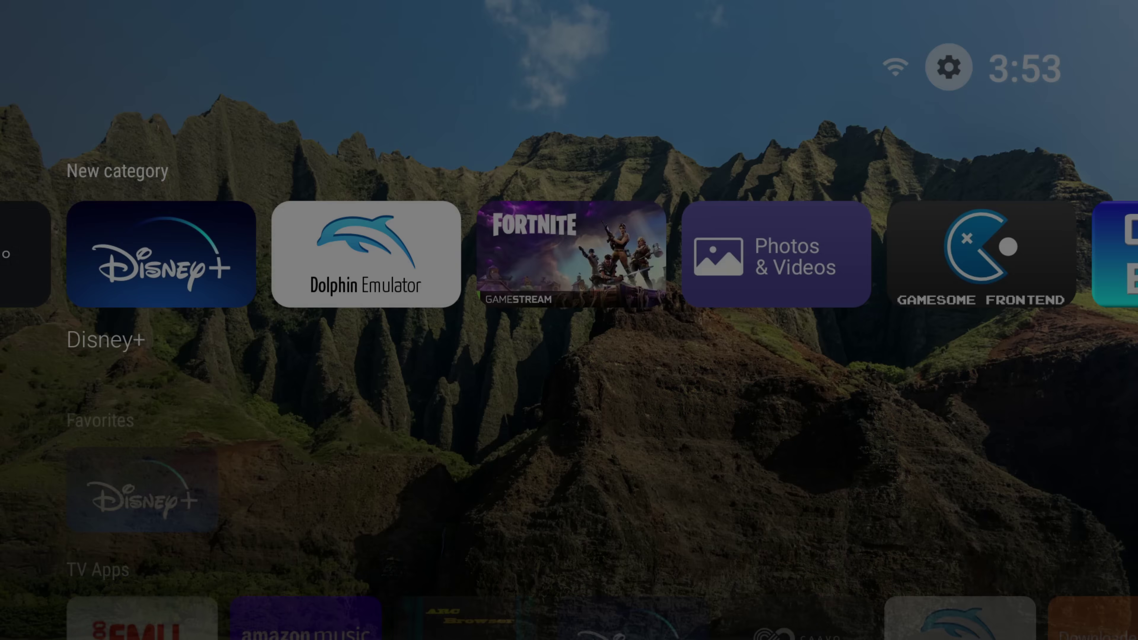